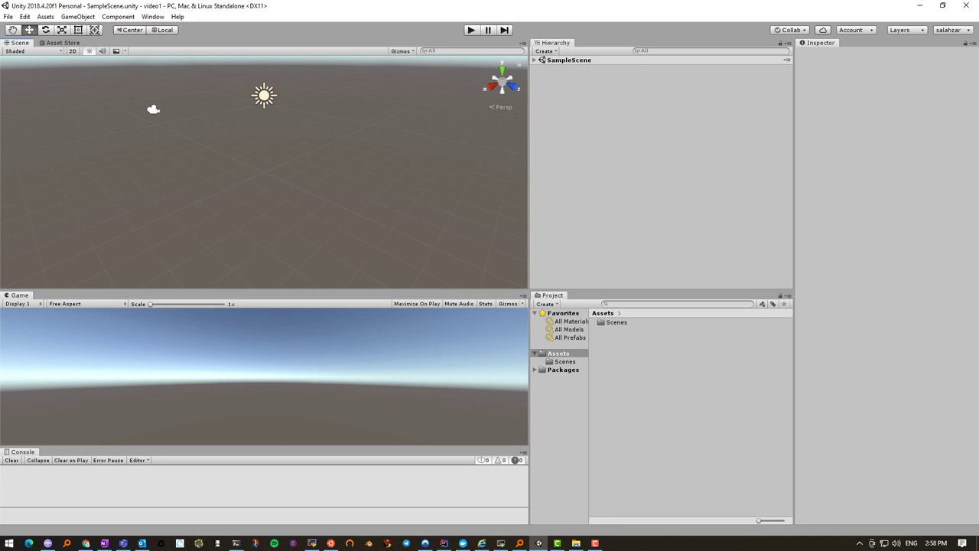
Step: Add a 3D plane at the origin of the sample scene
click(77, 16)
mouse_move(92, 51)
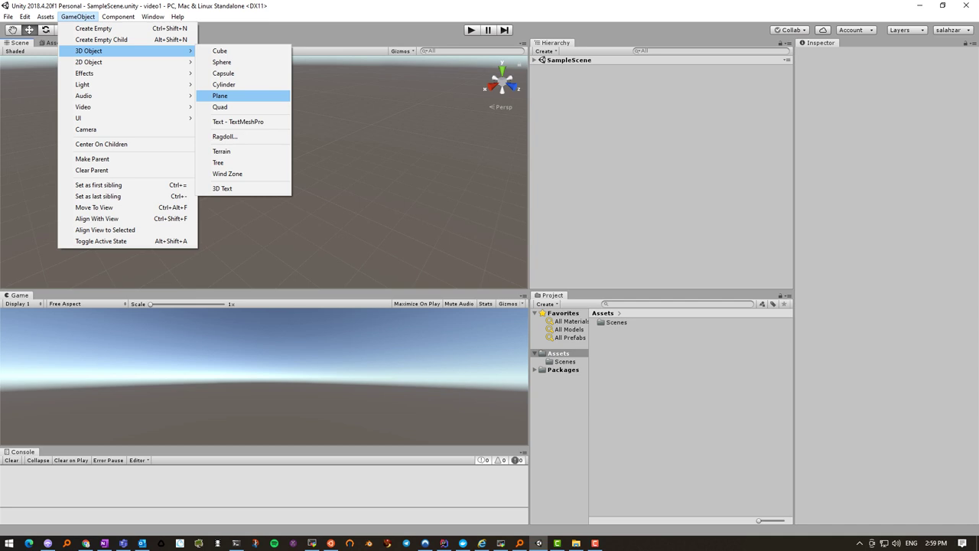
click(220, 96)
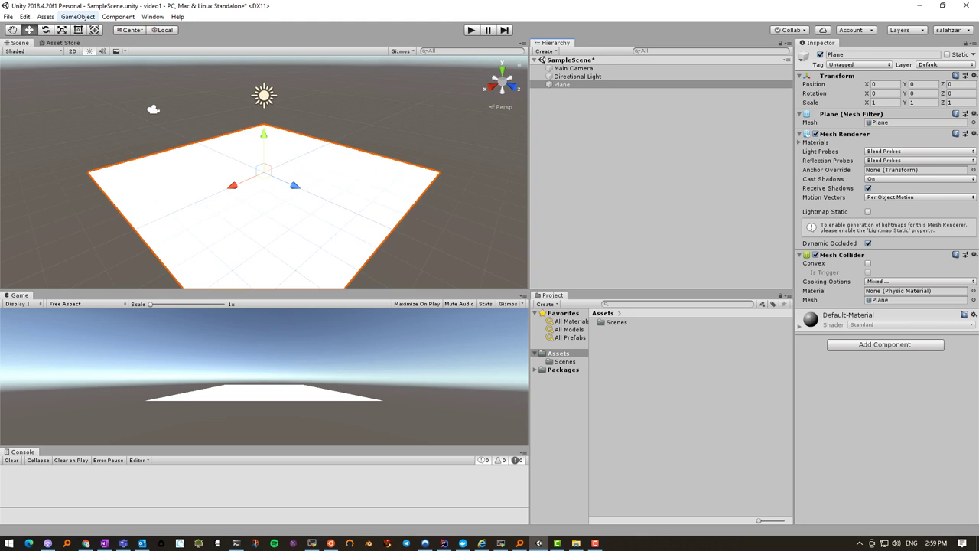
Step: Add a cube to the scene and move it along the Z axis to about 3.87, near the plane's edge
click(77, 16)
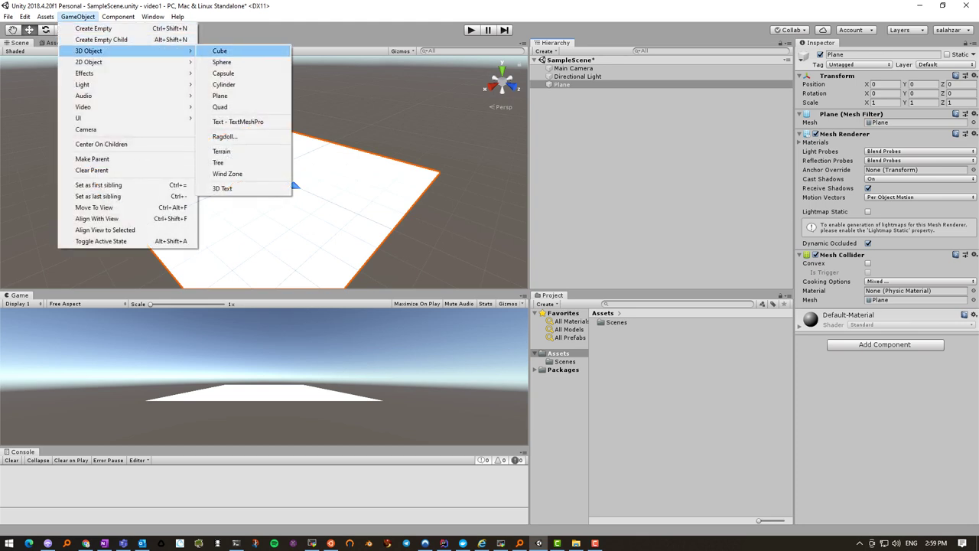
click(221, 50)
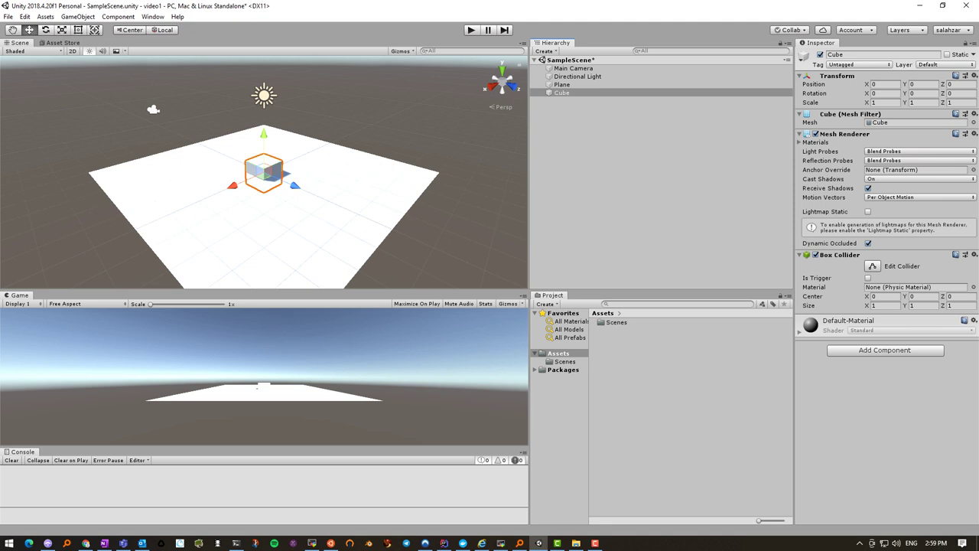
drag(295, 185, 395, 230)
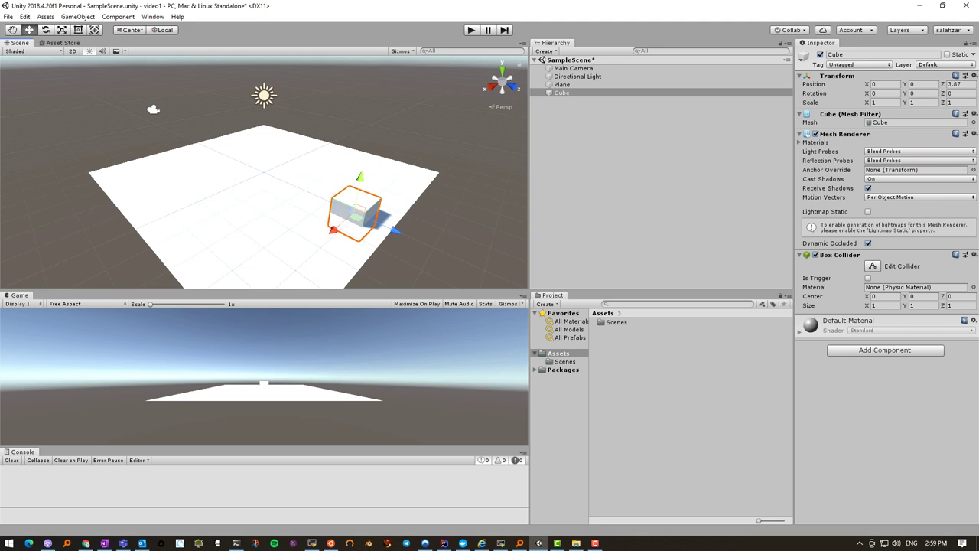
Step: Examine the plane and cube from several angles, including a wider view, and inspect the main camera's preview and settings
right_drag(421, 194, 583, 201)
right_drag(428, 196, 371, 170)
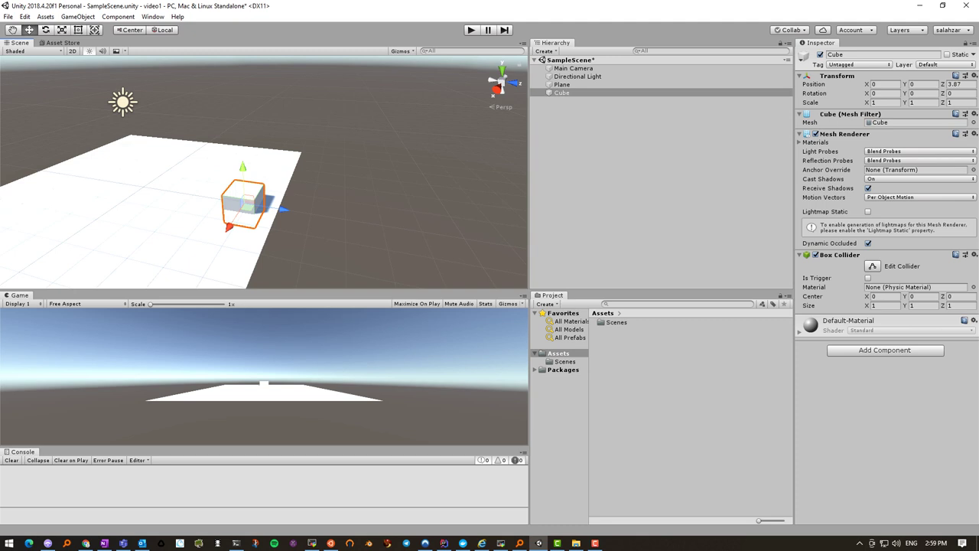
click(563, 92)
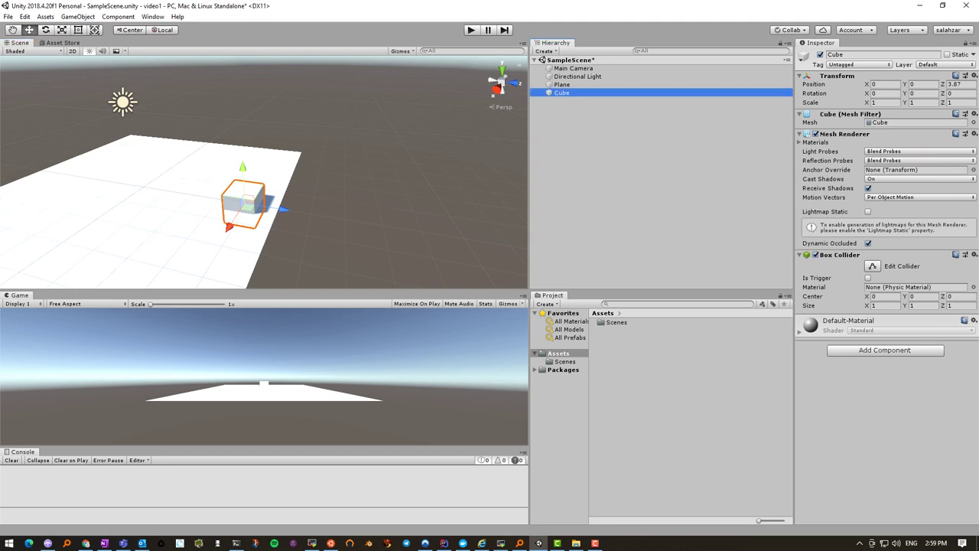
click(611, 153)
middle_drag(153, 183, 478, 177)
right_drag(344, 174, 481, 179)
right_drag(367, 180, 456, 189)
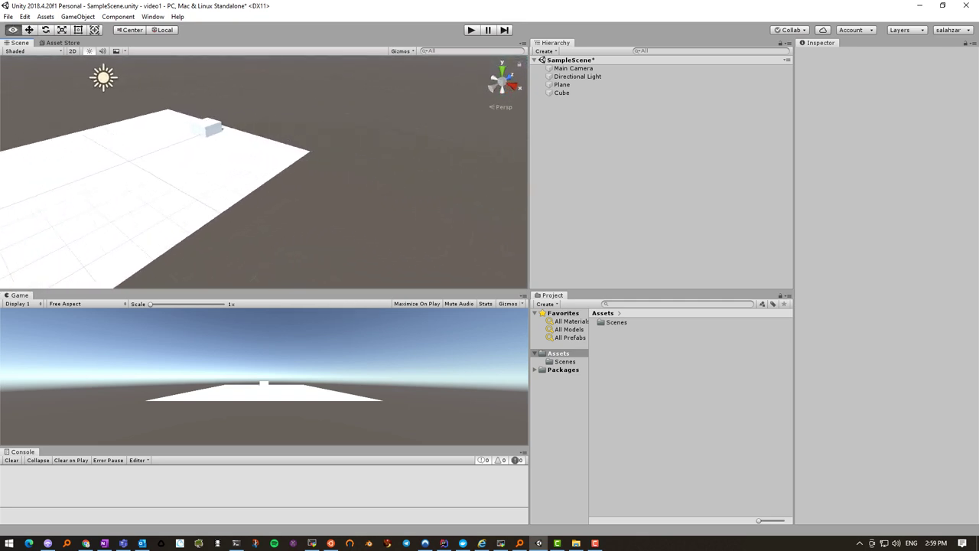
scroll(367, 184, down, 6)
scroll(368, 183, down, 1)
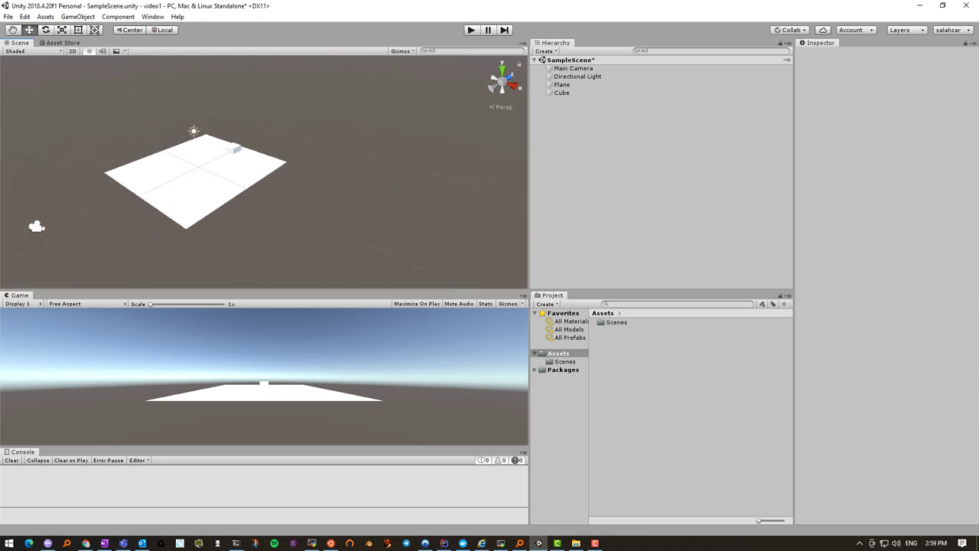
click(37, 226)
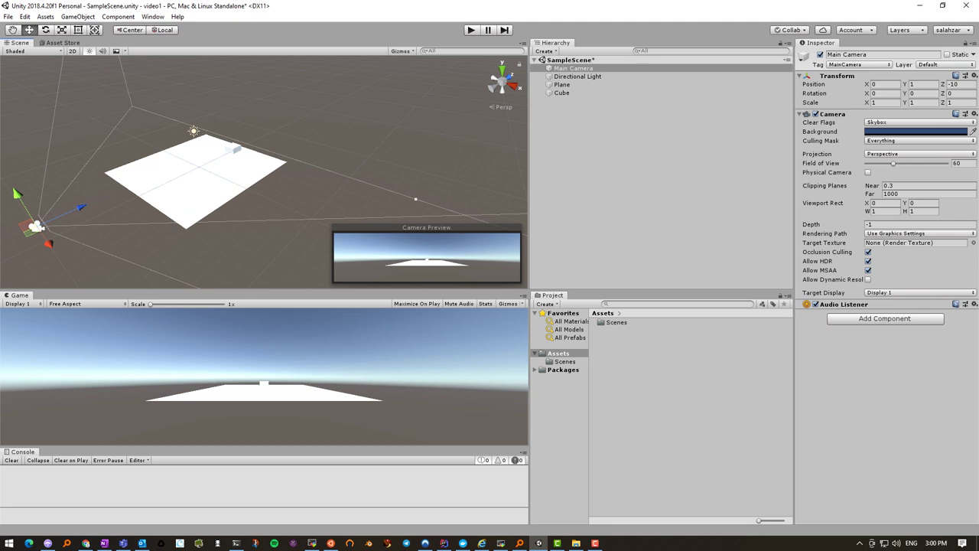
Step: Create a folder called Video1 inside the project's Assets folder
click(565, 362)
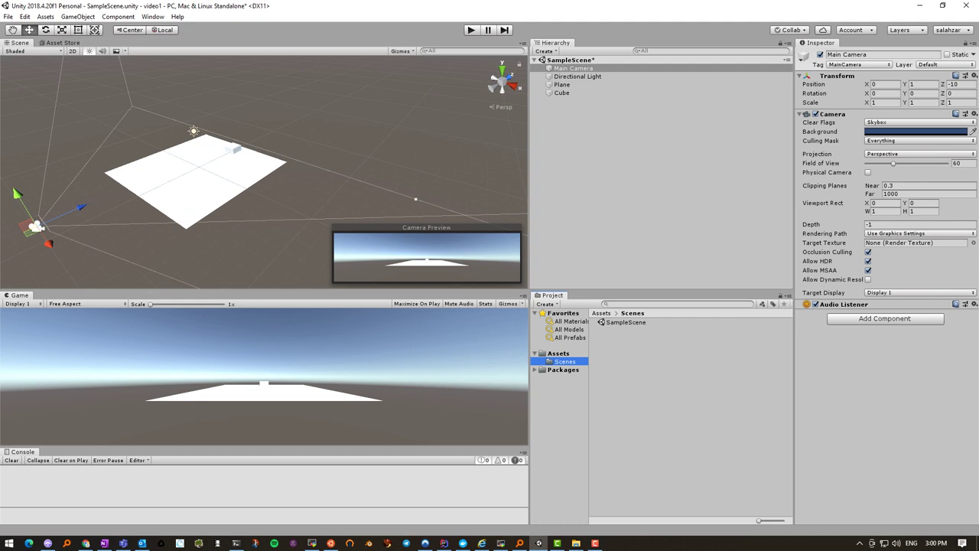
click(559, 353)
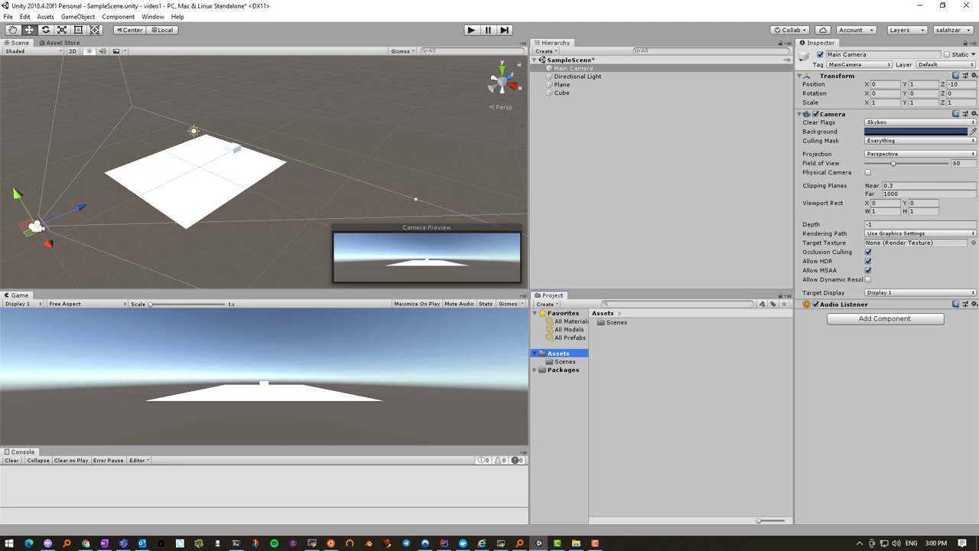
right_click(622, 345)
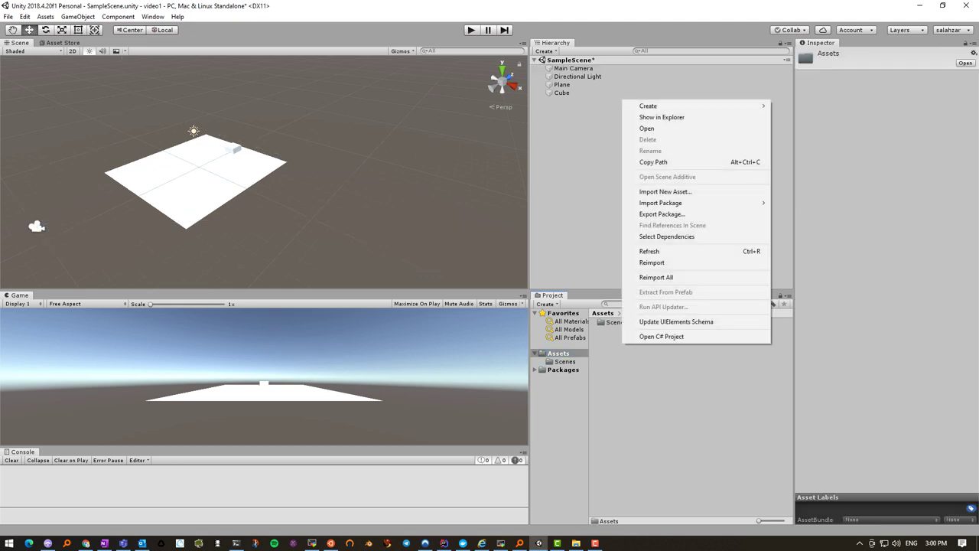
mouse_move(689, 106)
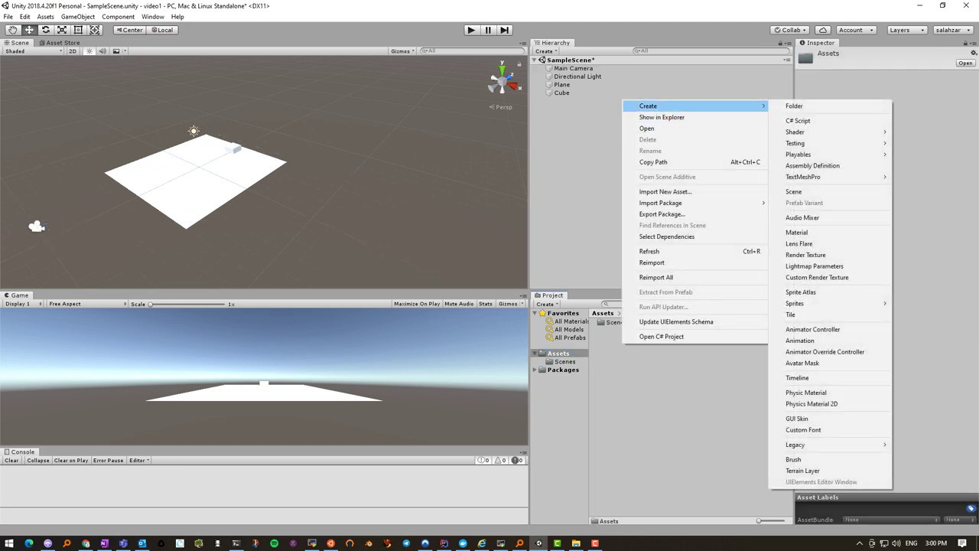
click(796, 106)
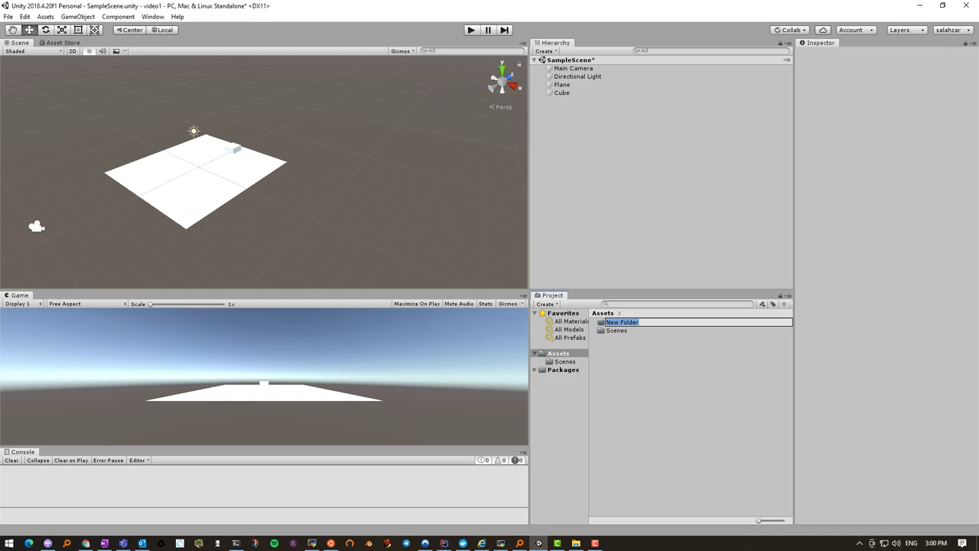
text(Video1)
key(Return)
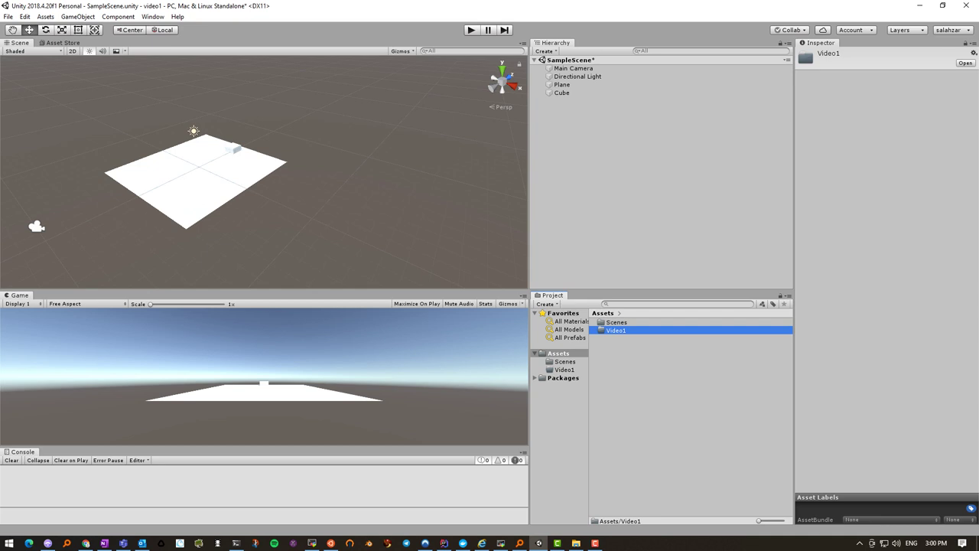
Step: Save the scene and move the SampleScene file from the Scenes folder into the Video1 folder
key(ctrl+s)
click(565, 362)
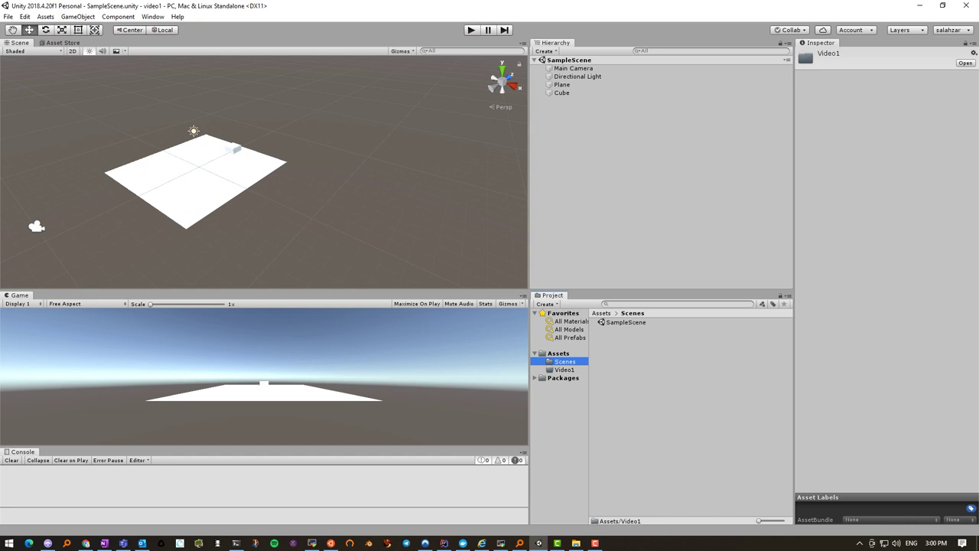
click(626, 322)
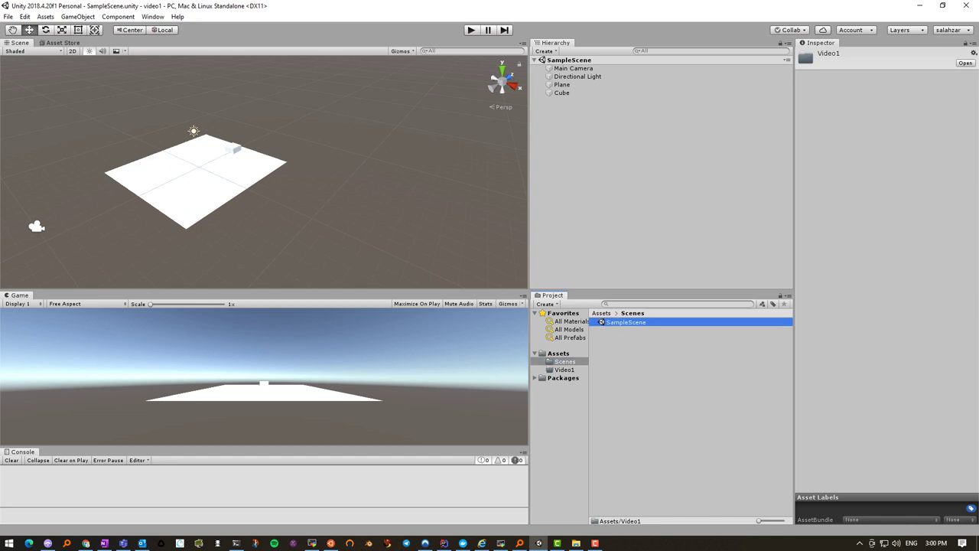
drag(625, 322, 564, 371)
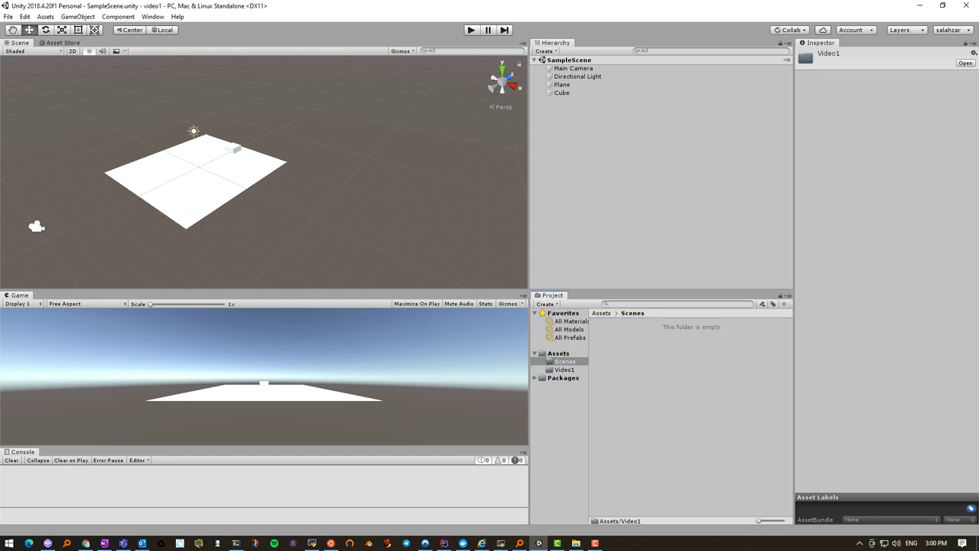
Step: Rename the SampleScene file in the Video1 folder as Main
click(564, 370)
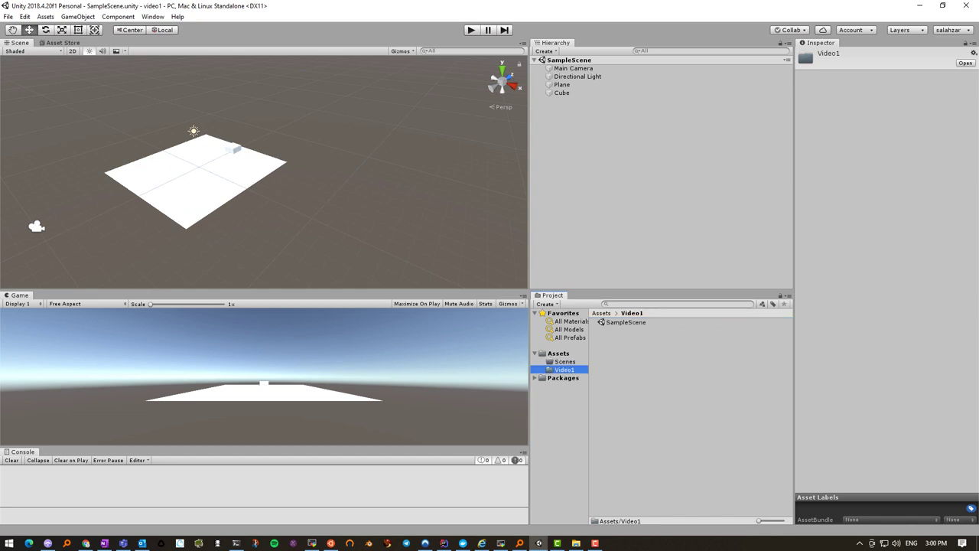
click(626, 322)
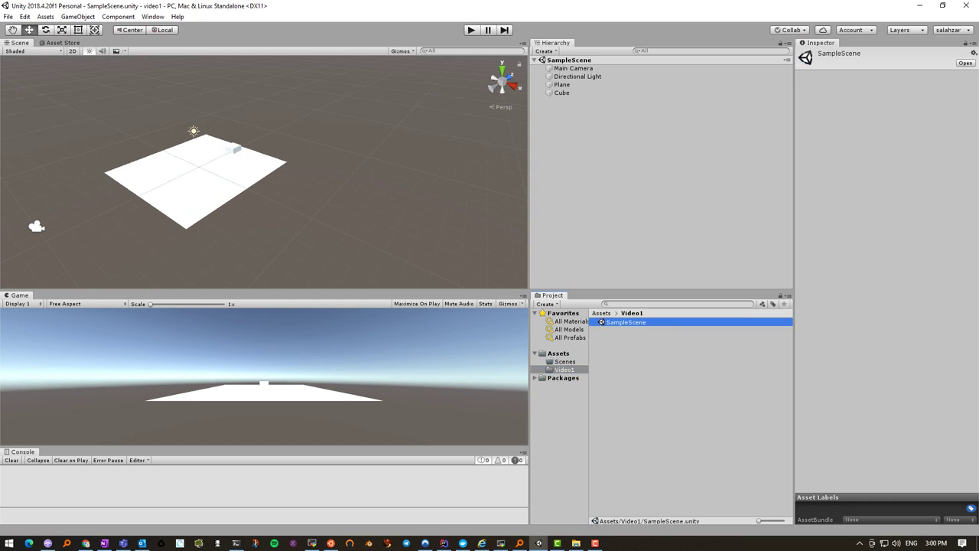
key(F2)
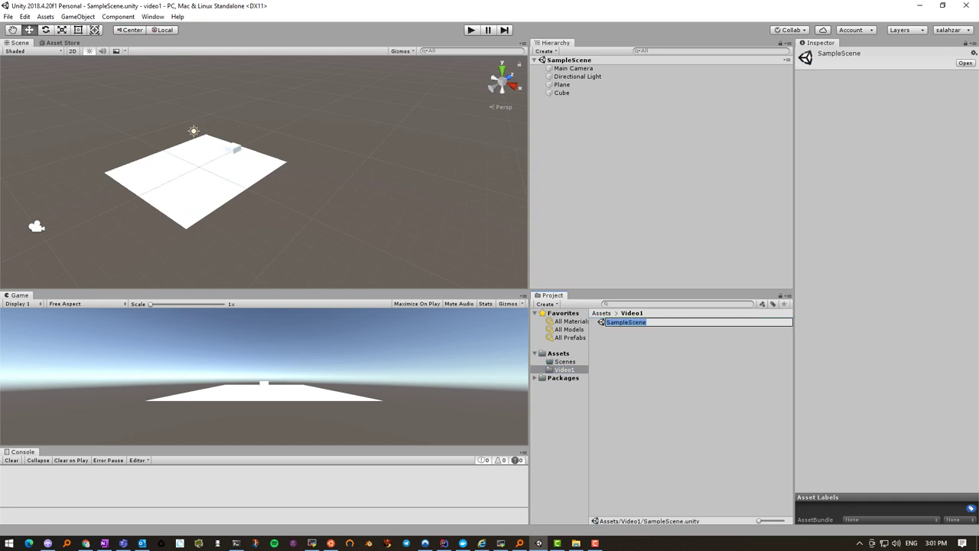
text(Main)
key(Return)
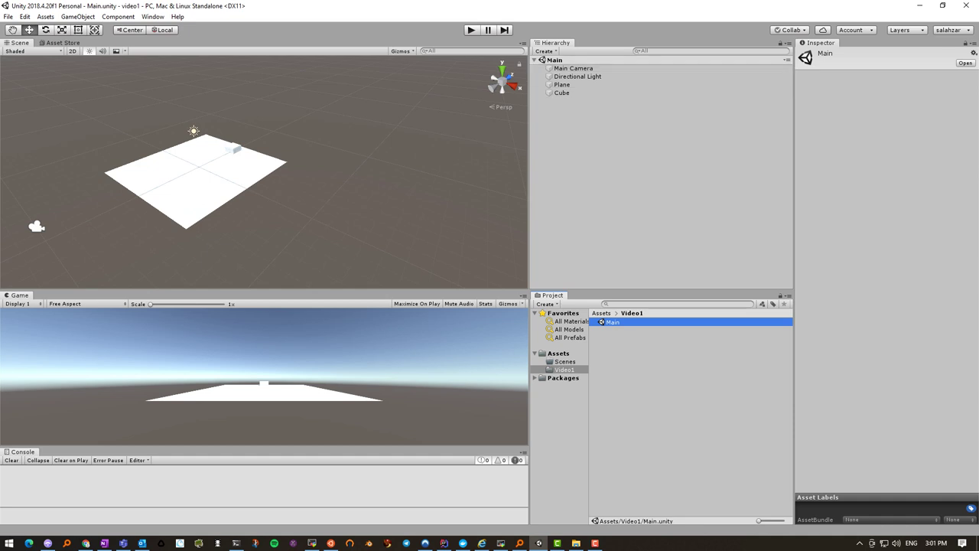
Step: Examine the main camera and the plane in the scene, inspecting the properties of each
scroll(264, 172, up, 2)
mouse_move(264, 172)
middle_down()
mouse_move(330, 171)
mouse_move(404, 140)
mouse_move(294, 178)
mouse_move(281, 170)
middle_up()
right_drag(281, 170, 267, 195)
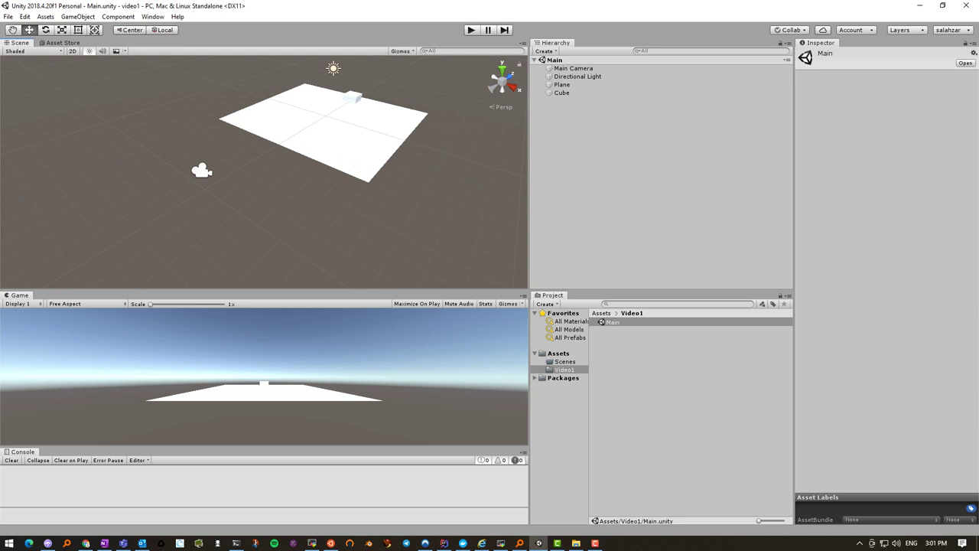
click(202, 172)
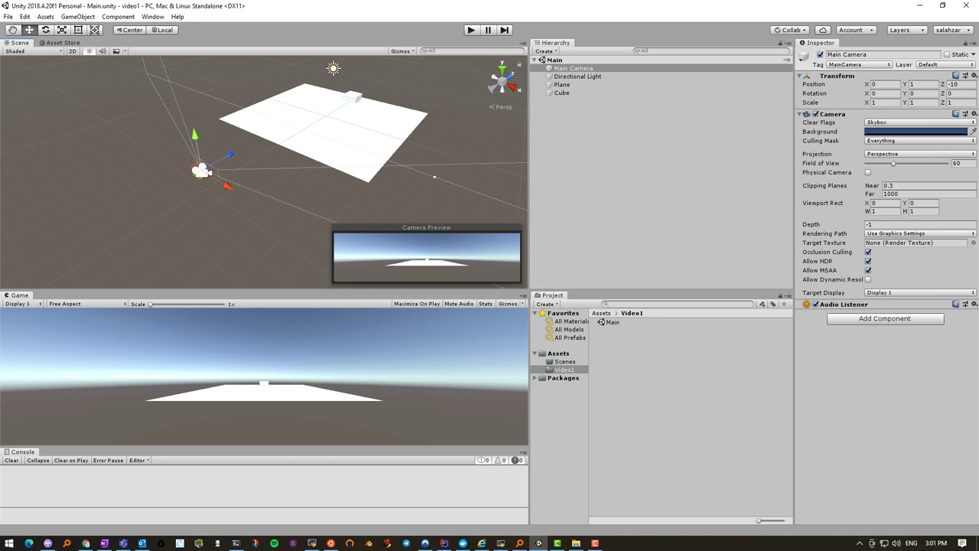
click(325, 131)
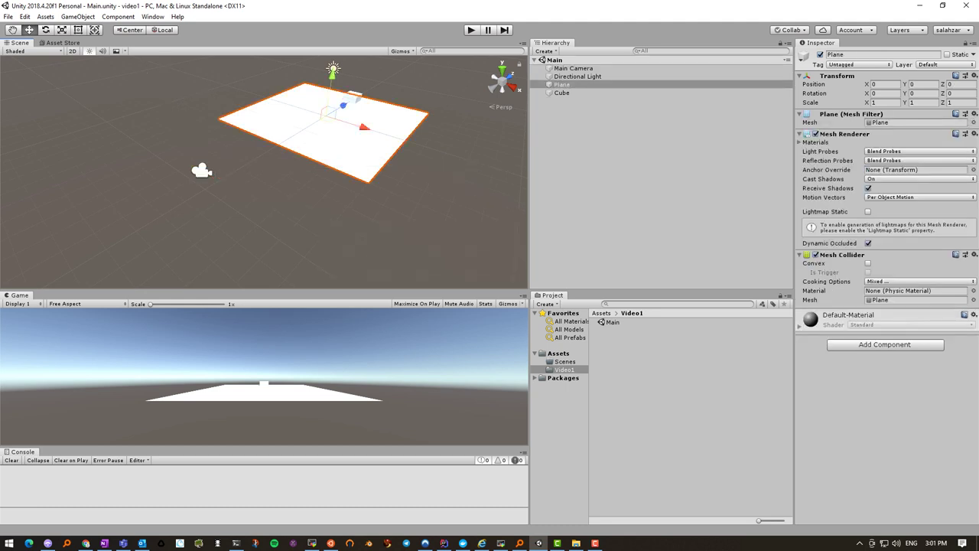
Step: Move the cube along all three axes to about X 0.48, Y 1.71, Z -2.14
click(353, 97)
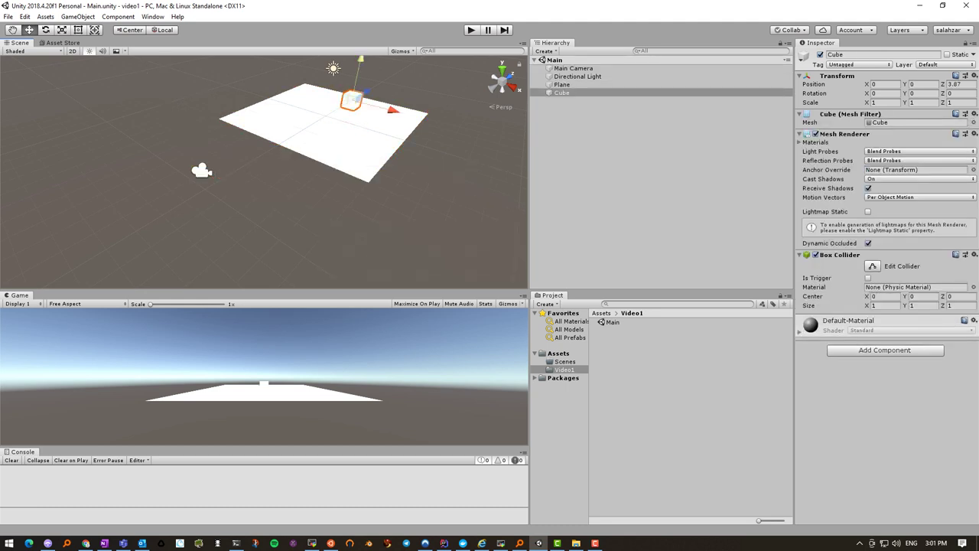
drag(358, 71, 358, 62)
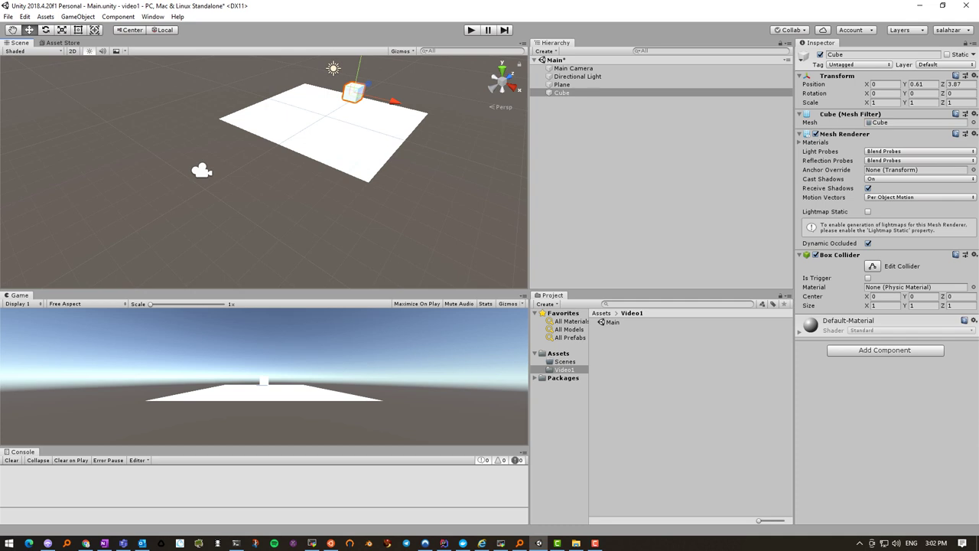
drag(368, 84, 345, 96)
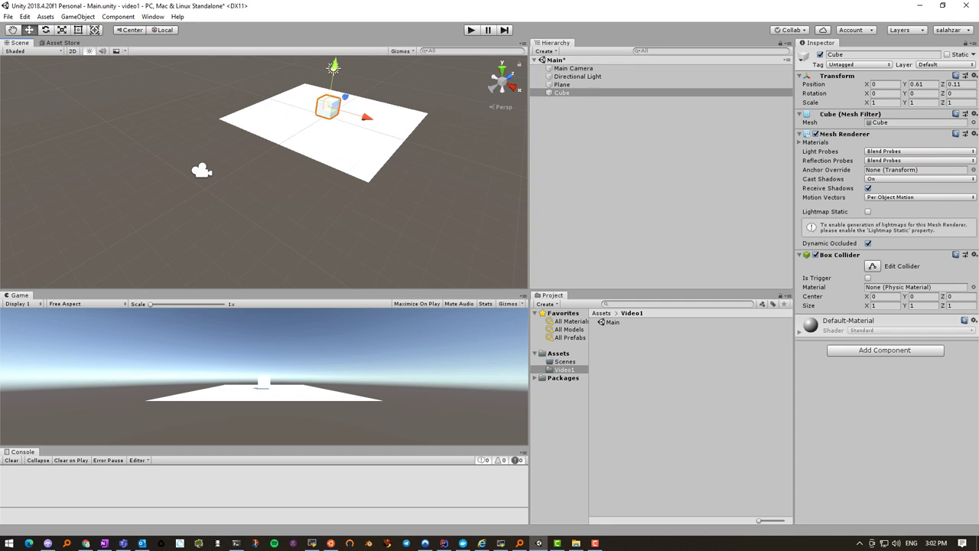
drag(345, 97, 328, 107)
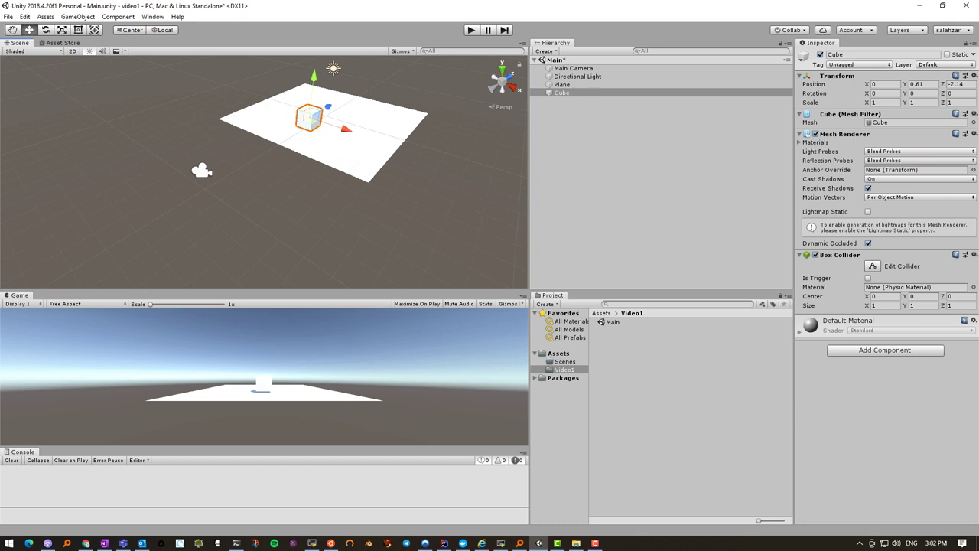
drag(314, 76, 315, 59)
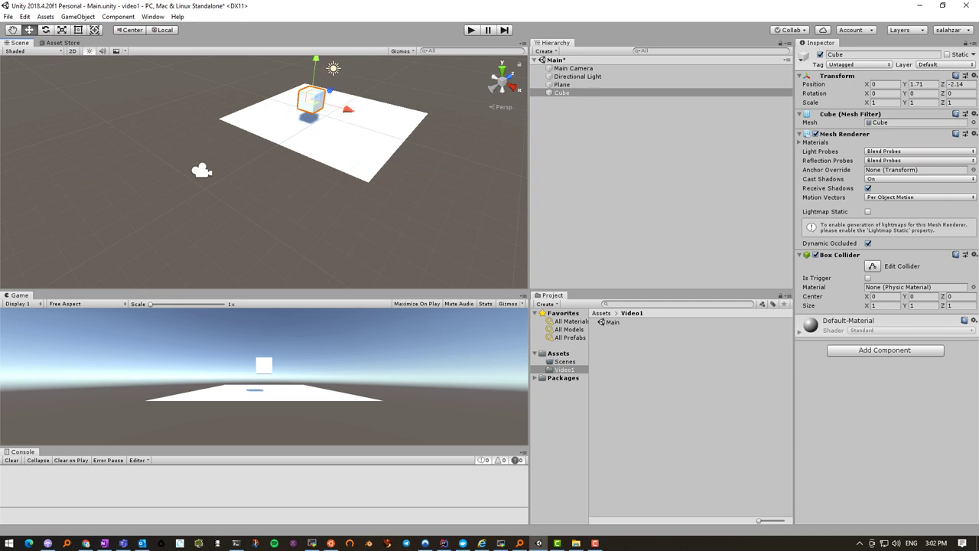
mouse_move(347, 110)
mouse_down()
mouse_move(321, 108)
mouse_move(372, 112)
mouse_move(356, 113)
mouse_up()
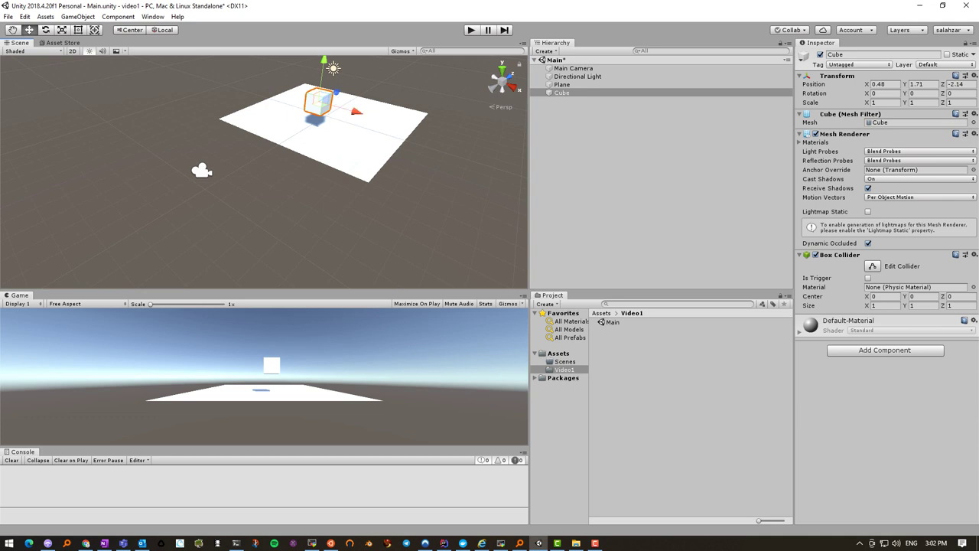
Step: Reset the cube's position, then raise it to about Y 0.75 and move it to about Z 3.34
click(975, 76)
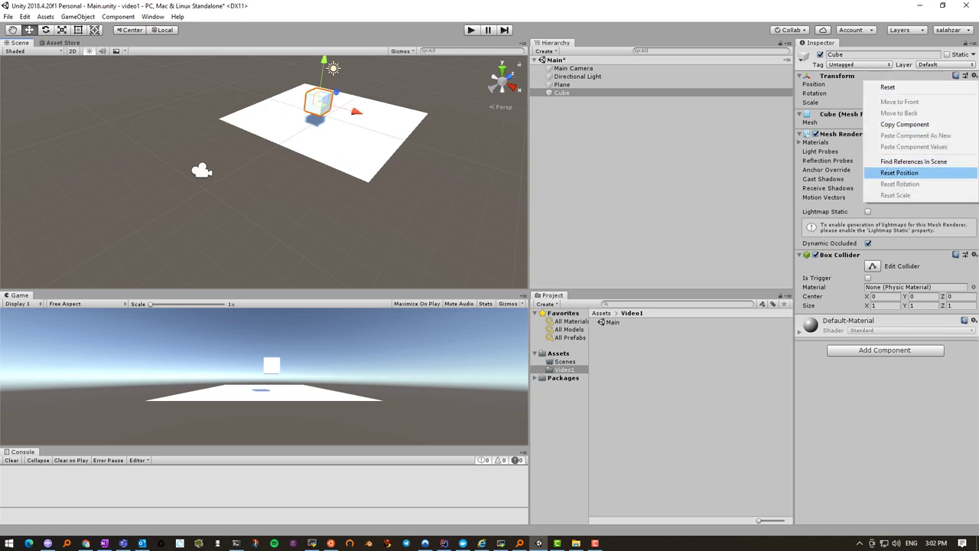
click(900, 173)
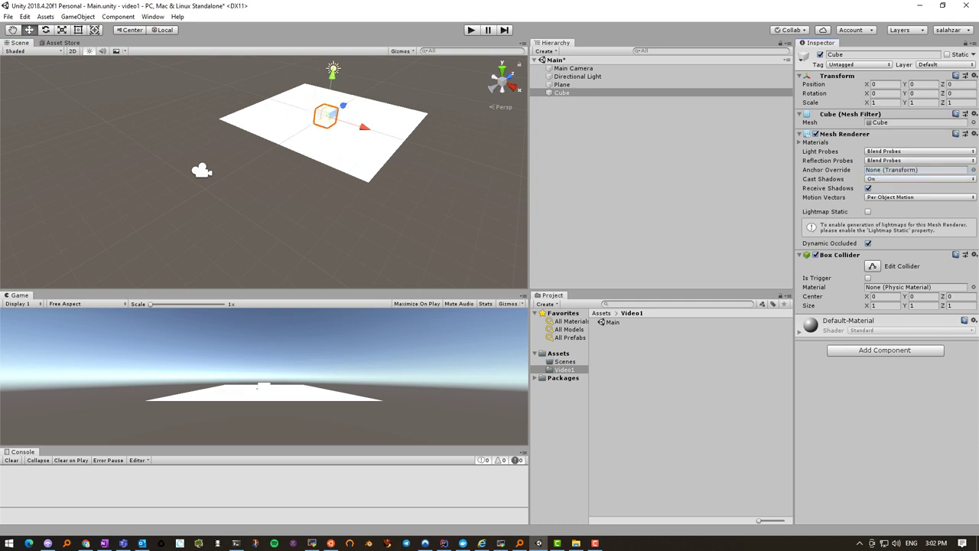
drag(332, 75, 334, 63)
drag(344, 97, 368, 83)
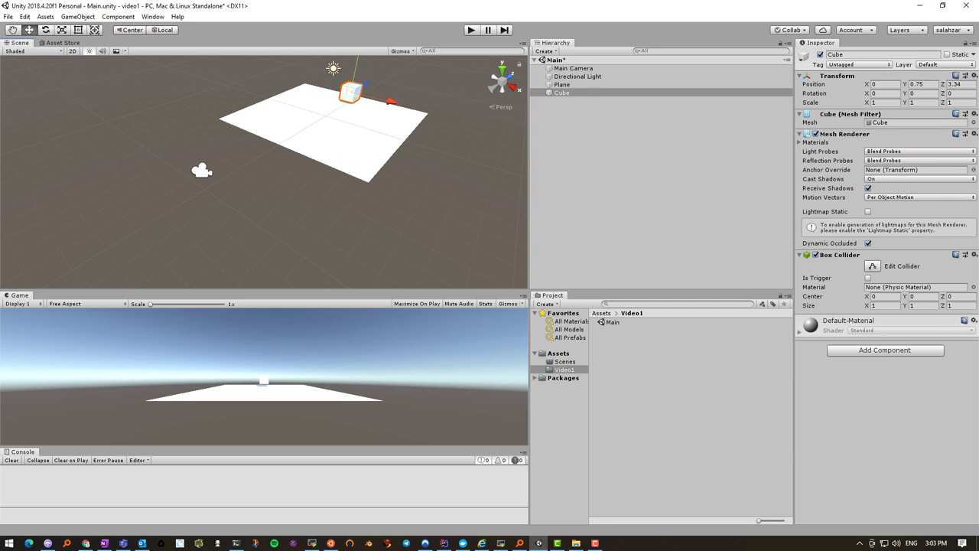
Step: Try the Sphere, Cylinder, Cube and Quad meshes on the Cube object and settle on the Capsule mesh
click(974, 122)
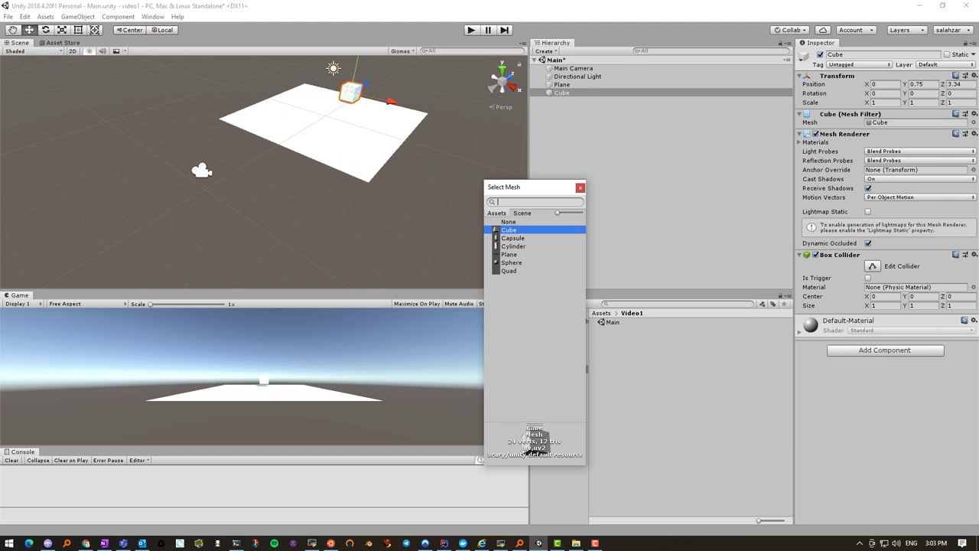
click(512, 263)
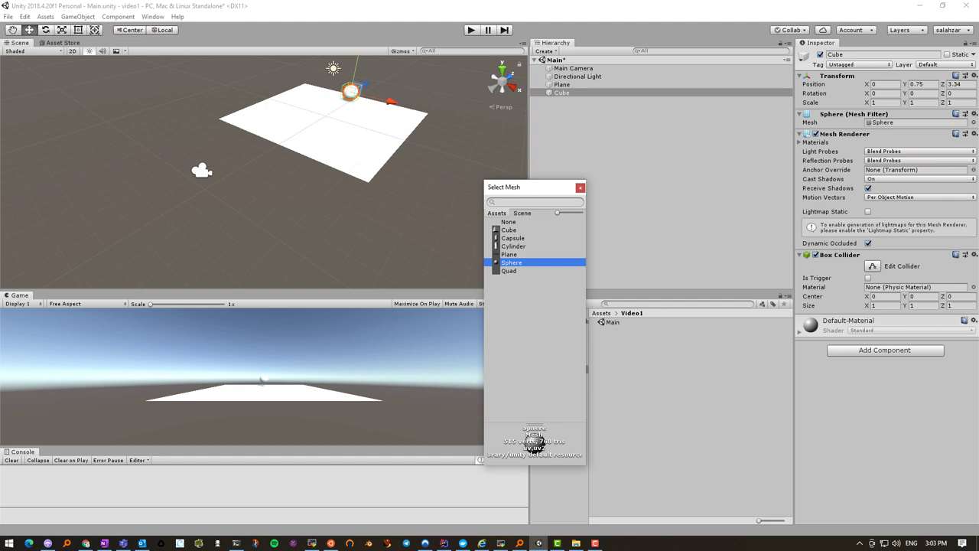
click(513, 238)
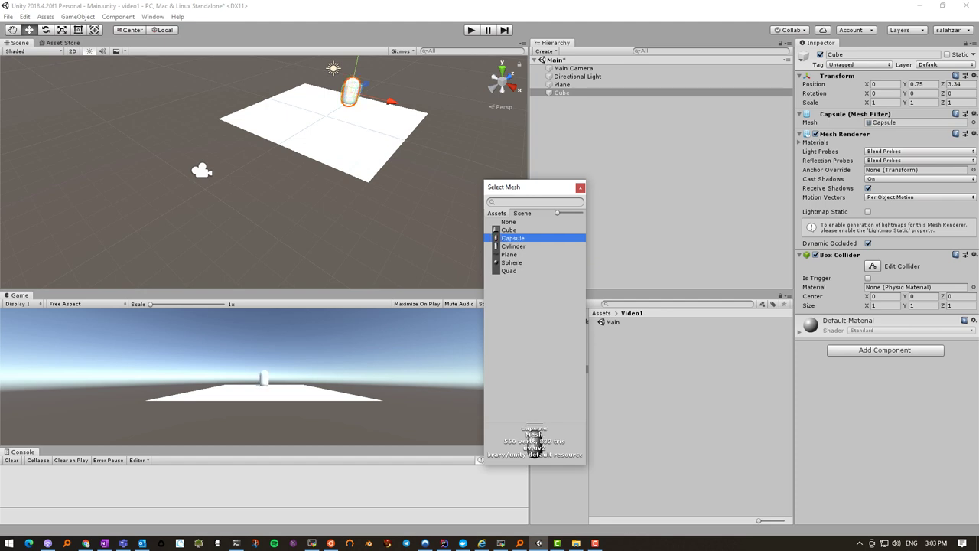
click(514, 246)
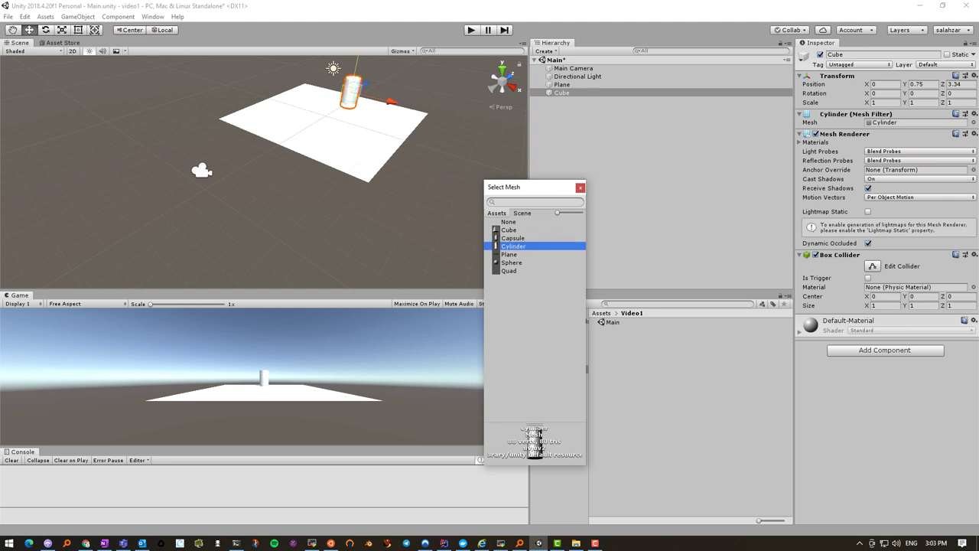
click(509, 230)
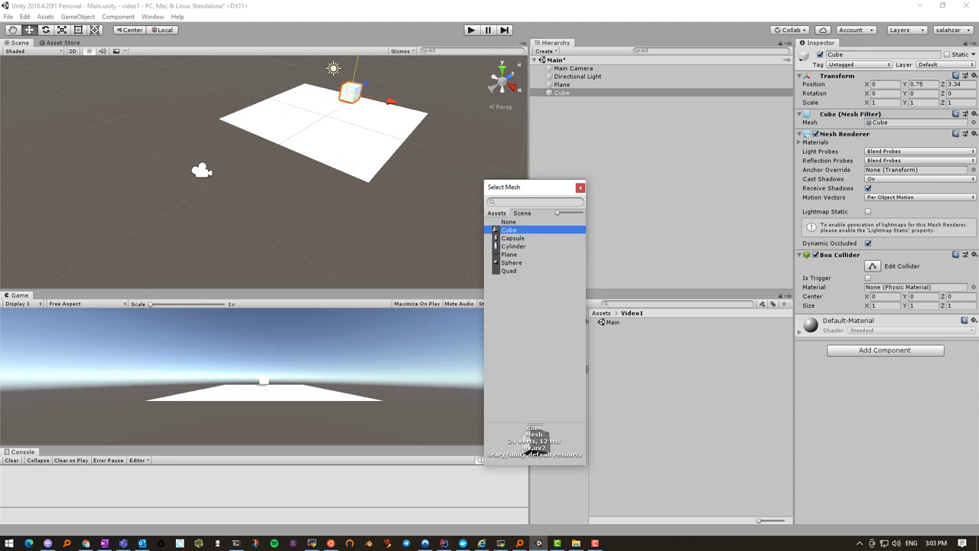
click(510, 271)
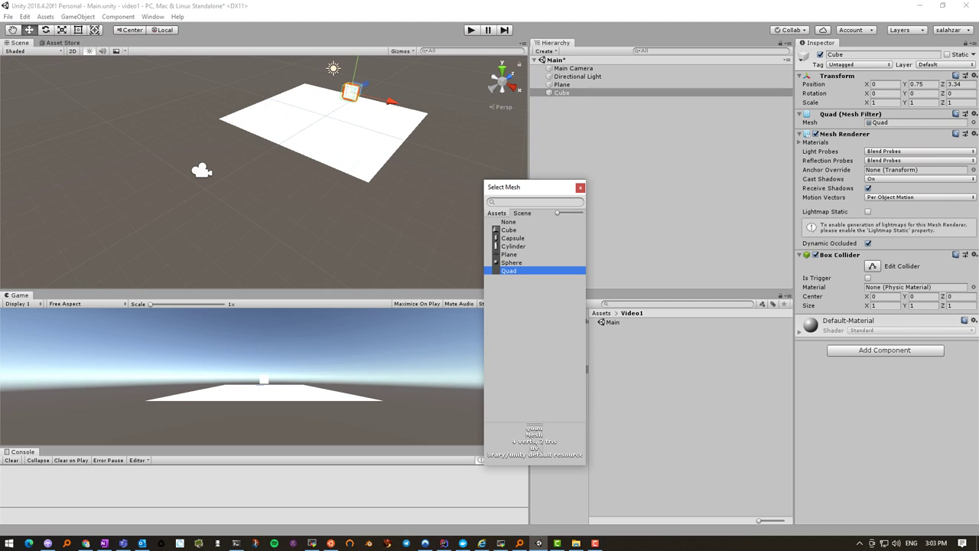
click(514, 238)
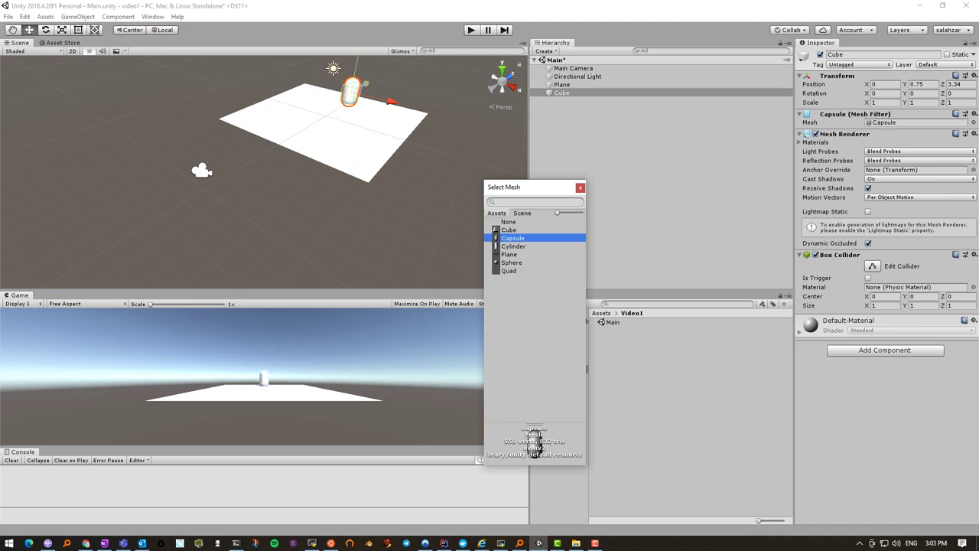
scroll(387, 108, down, 5)
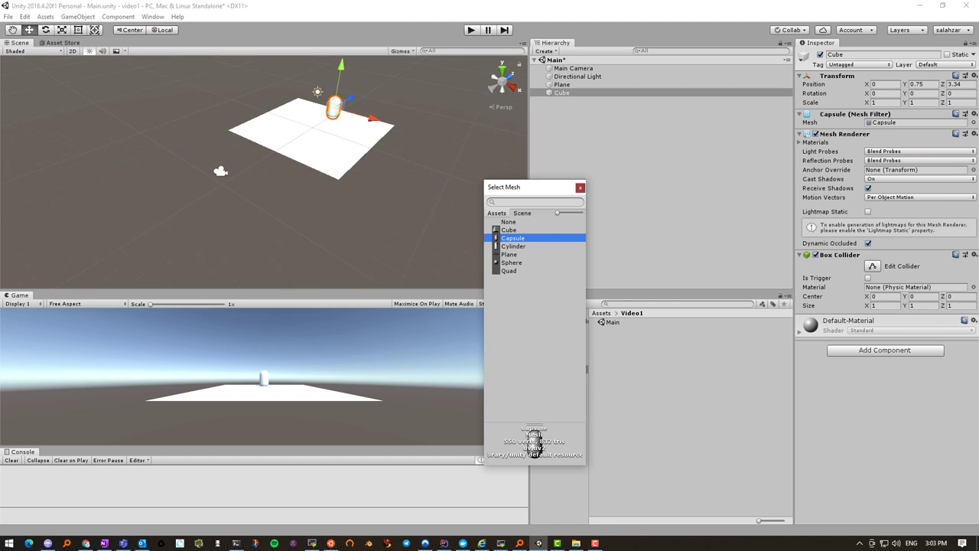
click(580, 188)
Step: Inspect the Cube object's assigned mesh and the materials of its Mesh Renderer
click(916, 123)
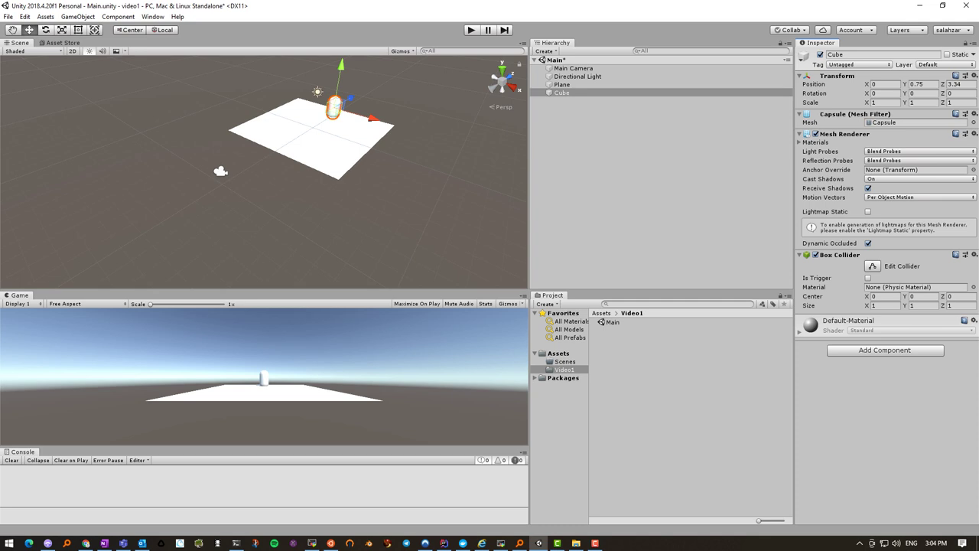
click(917, 123)
click(813, 142)
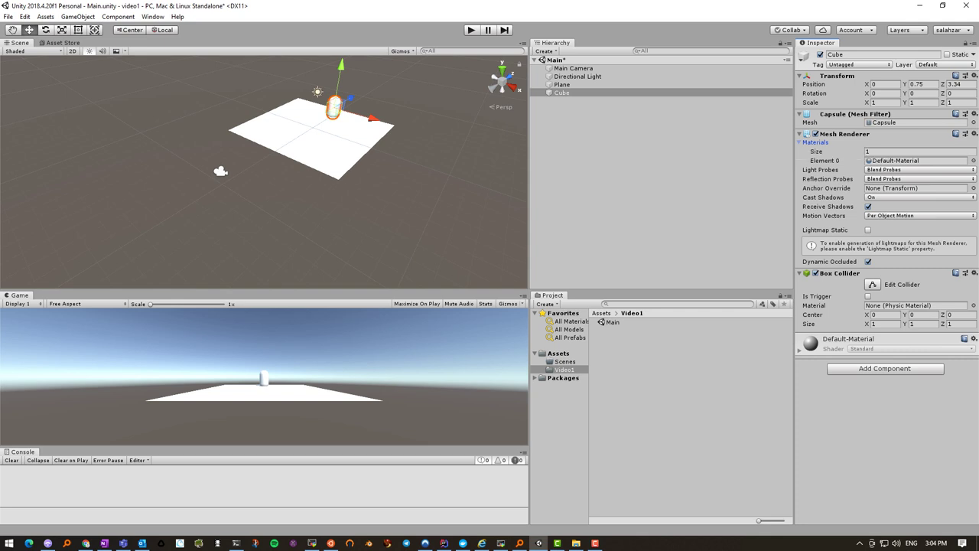
Step: Create a new material named Red in the Video1 folder
right_click(605, 349)
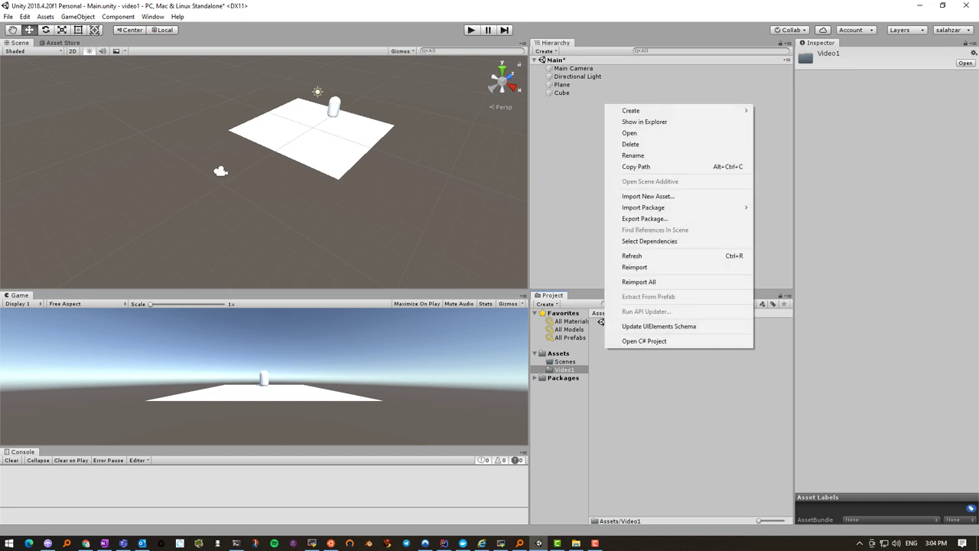
mouse_move(643, 110)
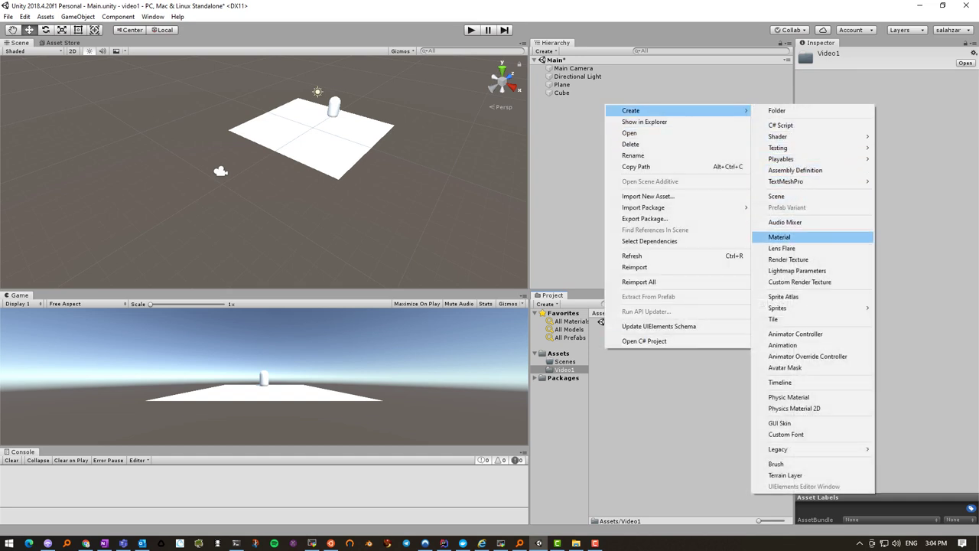
click(779, 236)
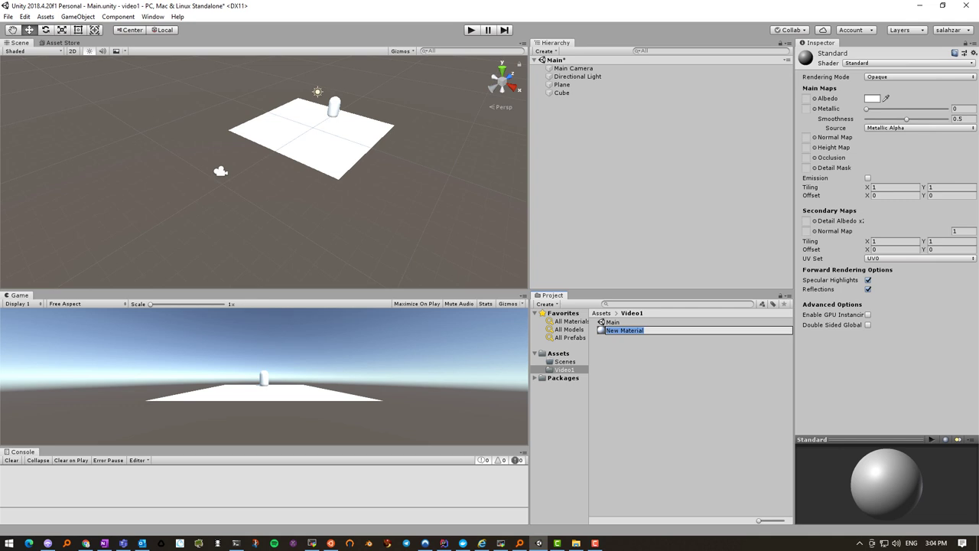
text(Red)
key(Return)
key(F2)
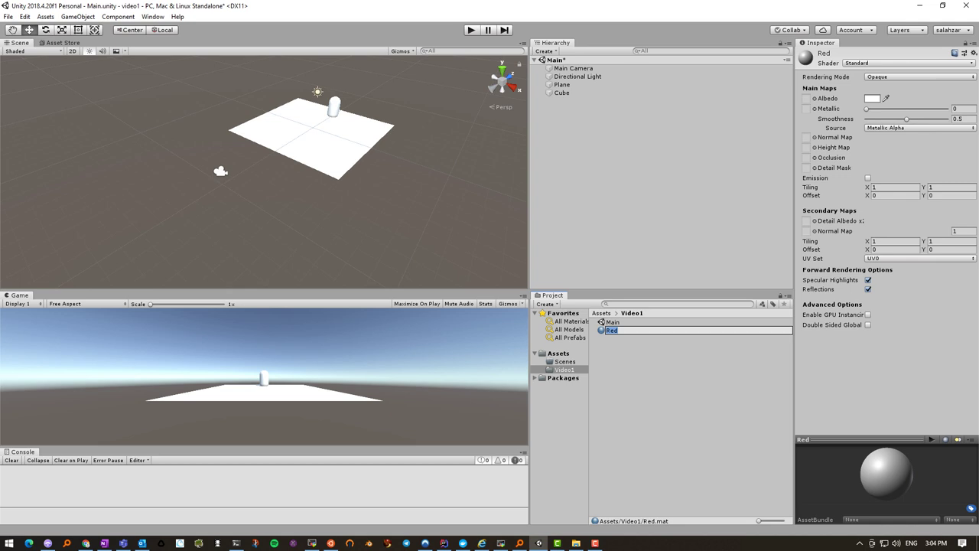
key(Return)
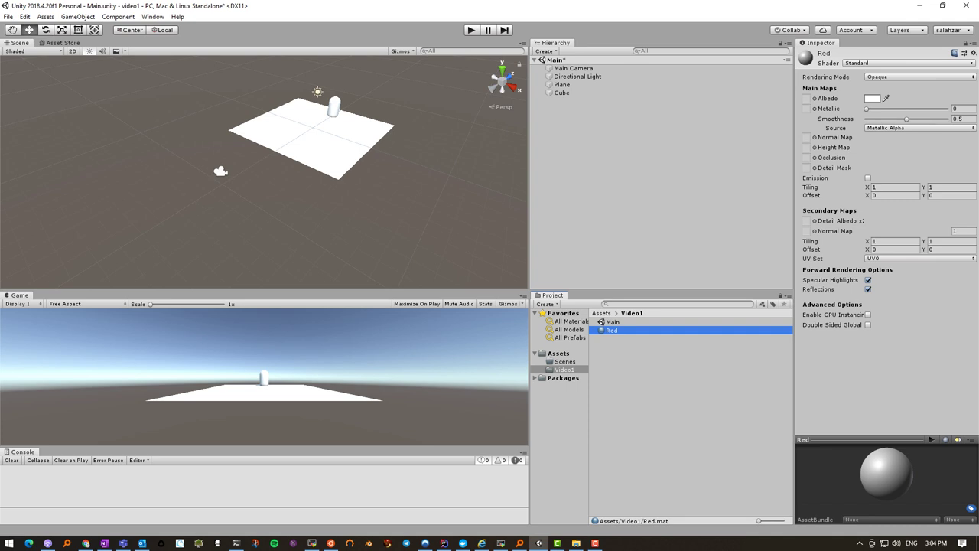
Step: Set the Red material's albedo colour to a bright red with R 255, G 6 and B 6
click(873, 99)
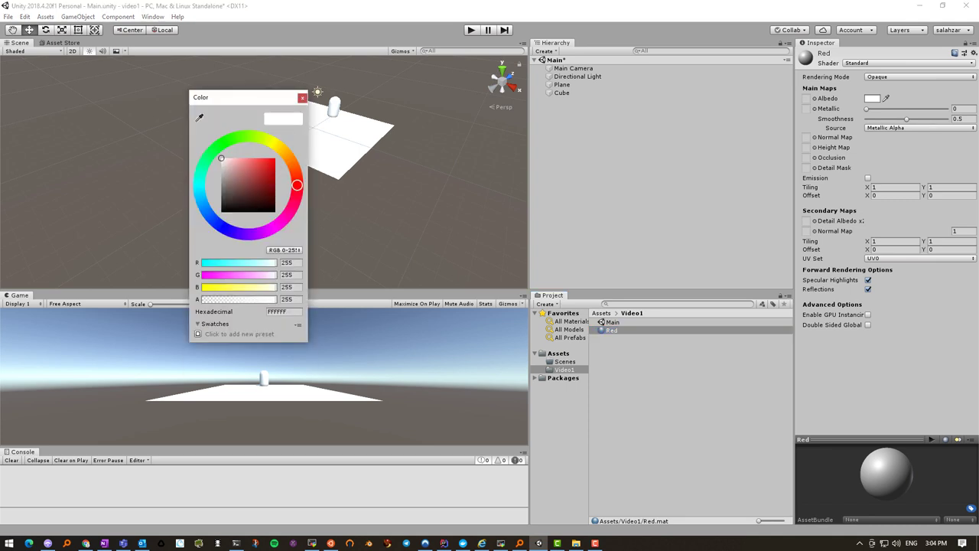
click(274, 159)
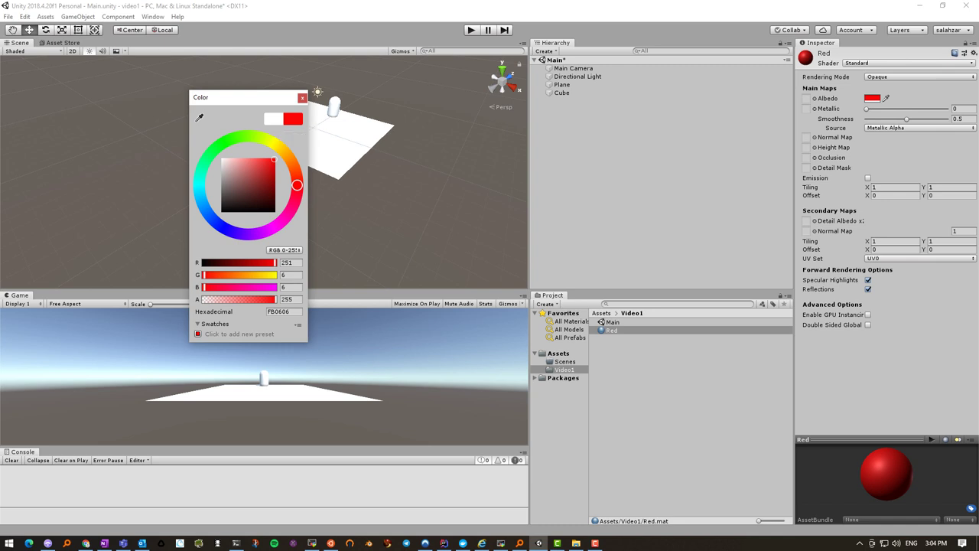
click(290, 263)
text(255)
click(302, 97)
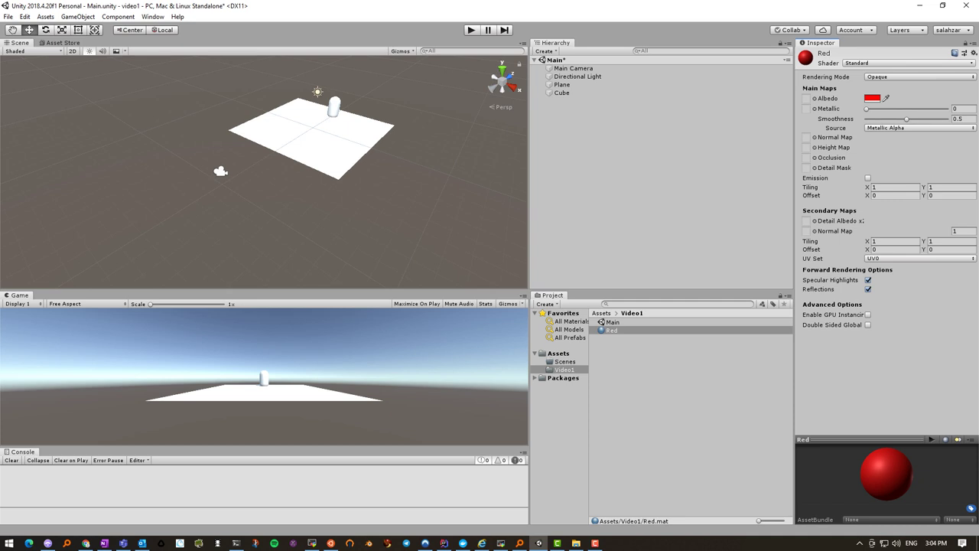
Step: Apply the Red material to the capsule in the scene and clear the asset selection
click(612, 330)
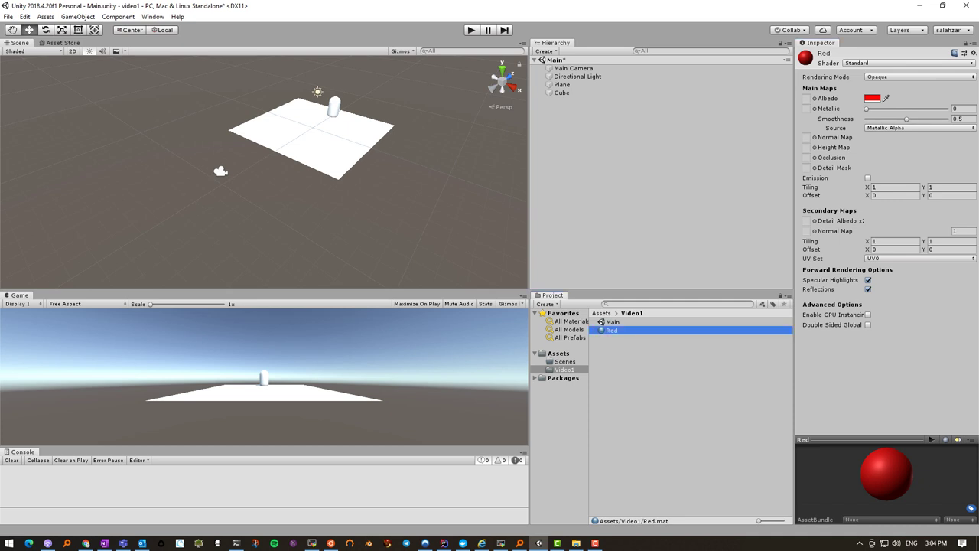
key(Return)
drag(611, 330, 333, 107)
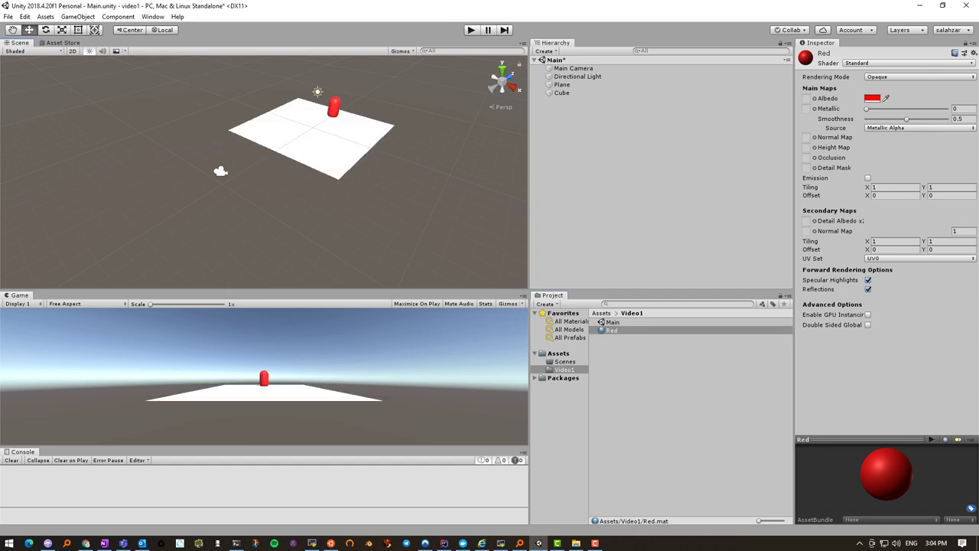
click(673, 406)
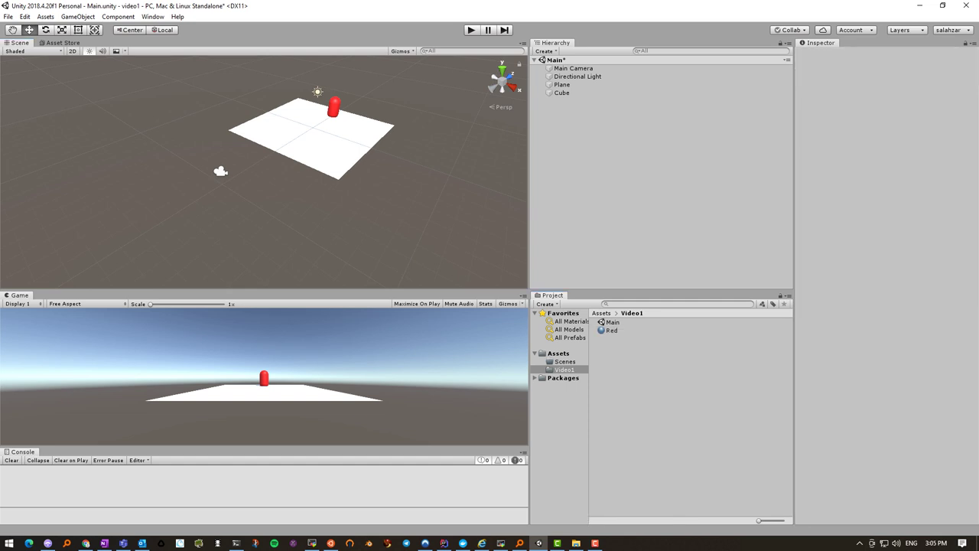
Step: Duplicate the Red material in the Video1 folder and rename the copy as Green
click(612, 330)
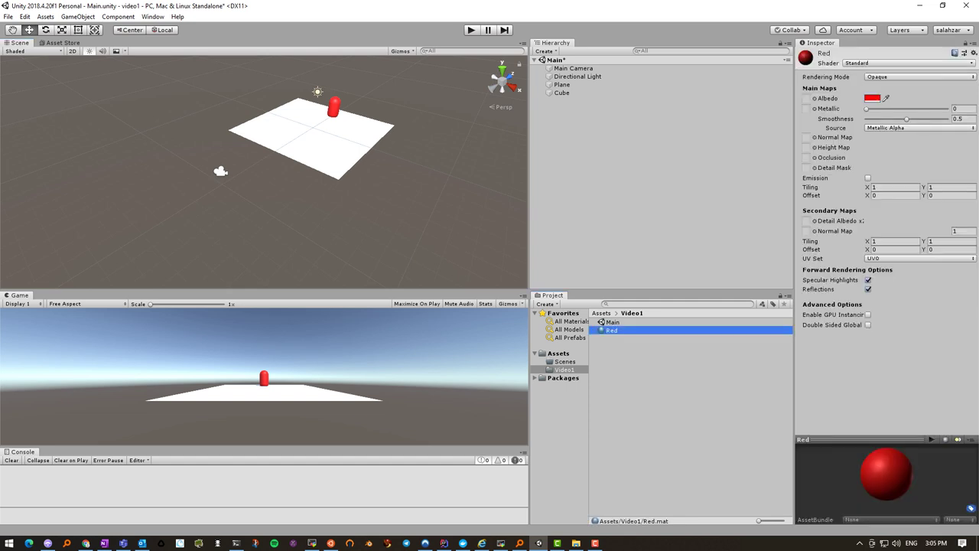
key(ctrl+d)
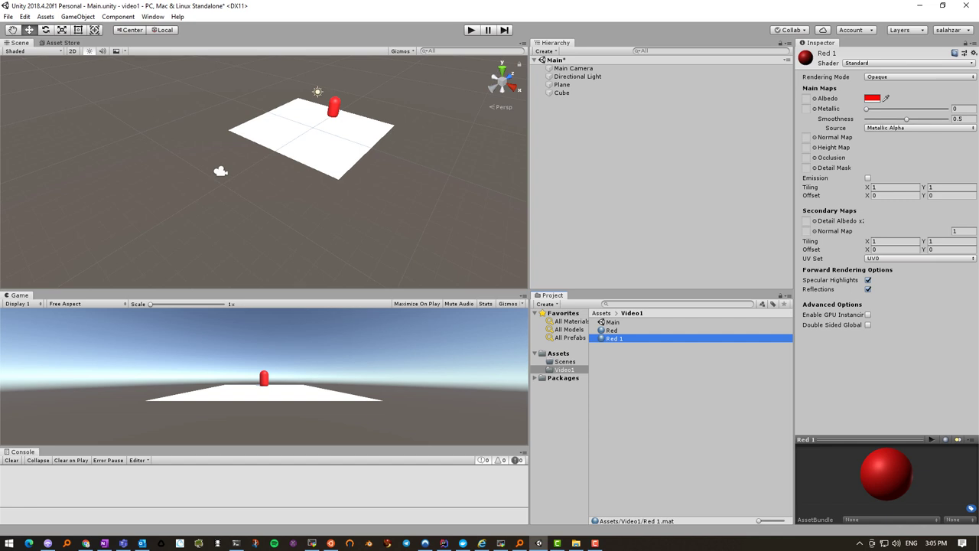
key(F2)
text(G)
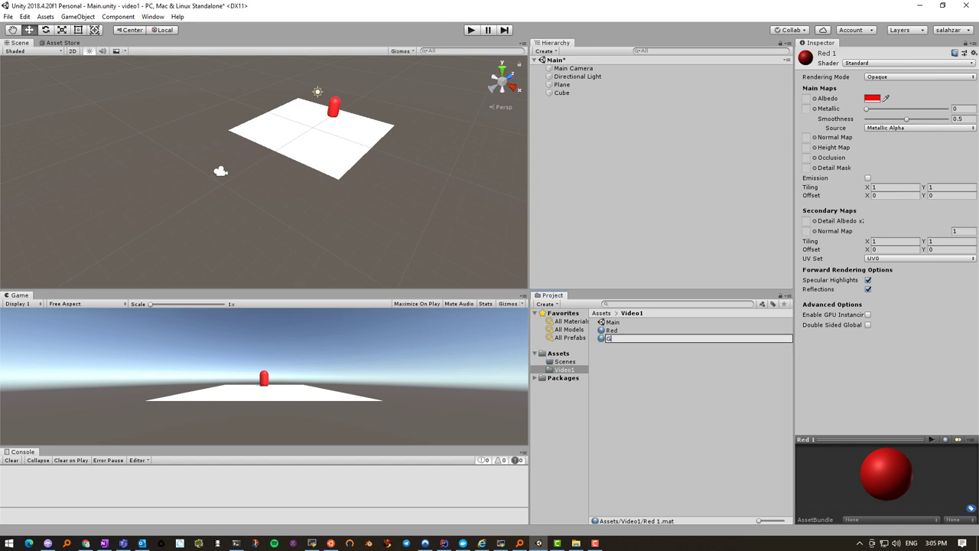
text(reen)
key(Return)
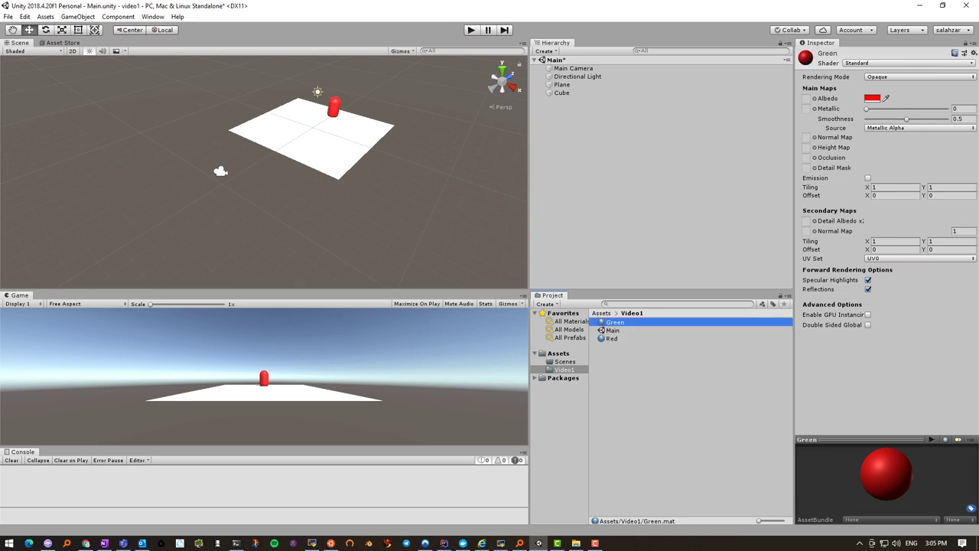
Step: Set the Green material's albedo to bright green 06FF11 and apply the material to the plane in the scene
click(872, 99)
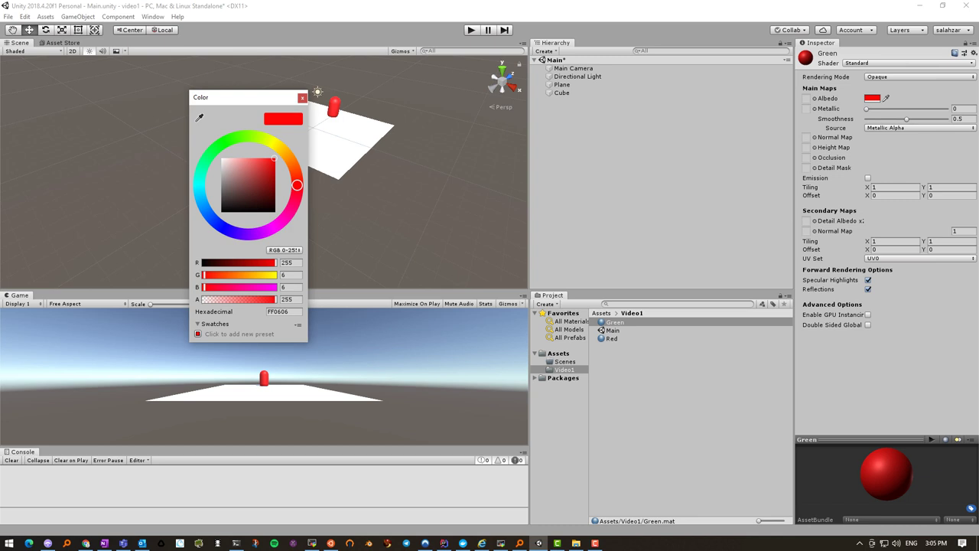
click(222, 144)
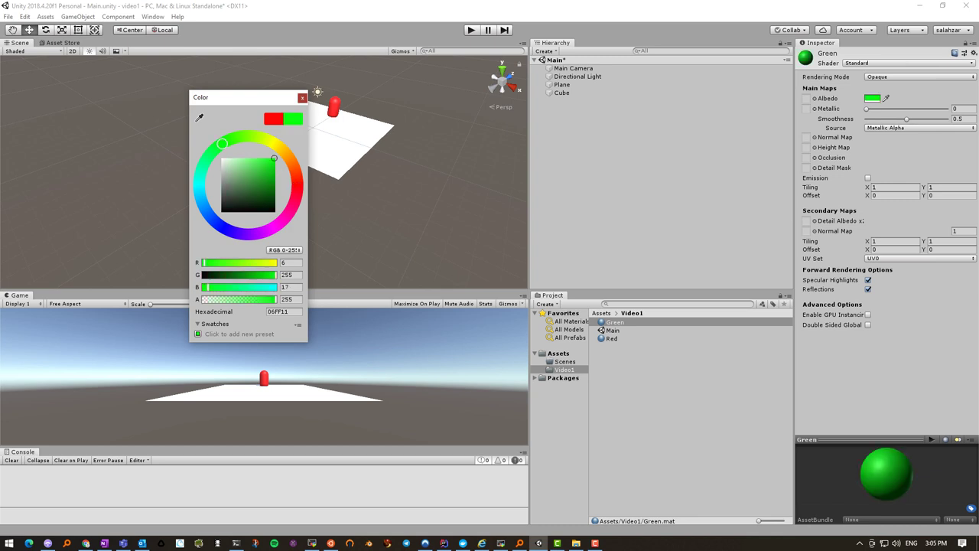
click(302, 98)
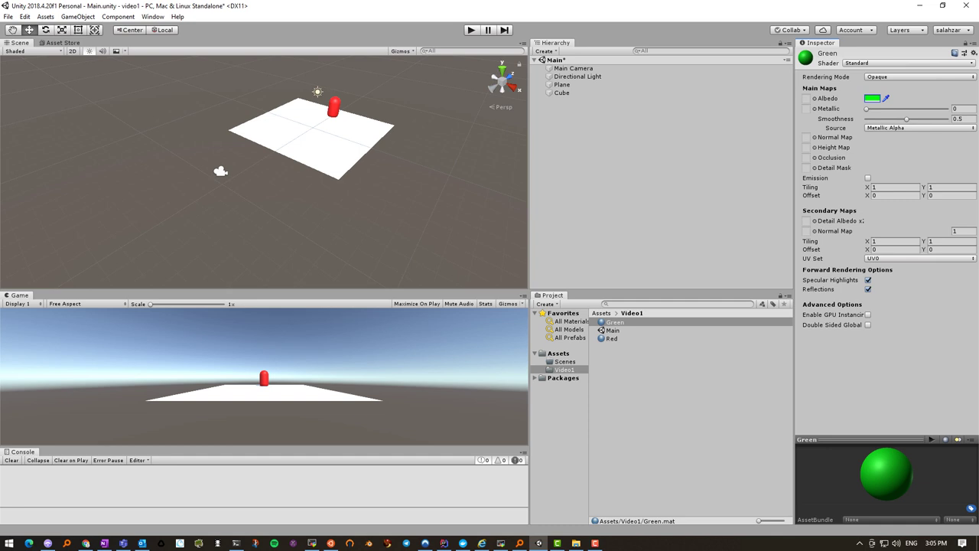
drag(615, 322, 330, 149)
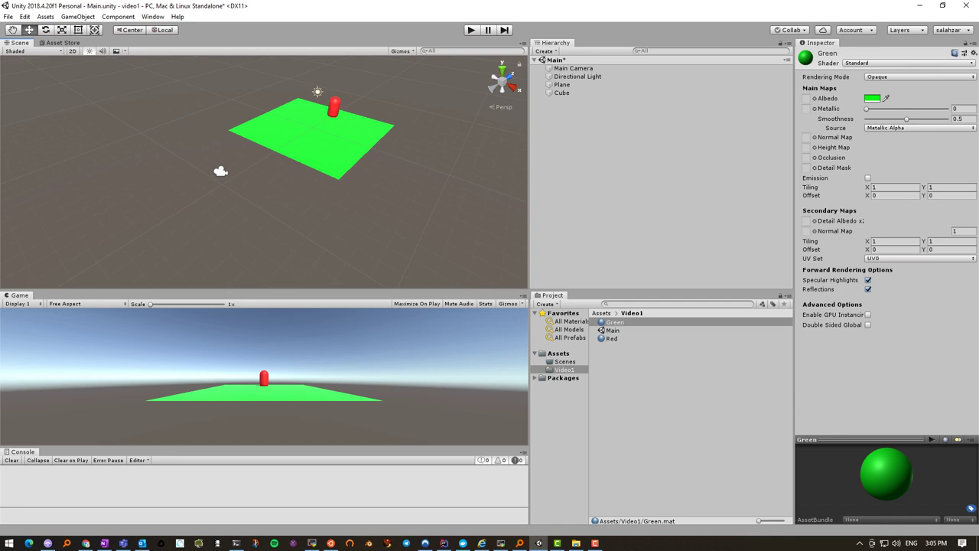